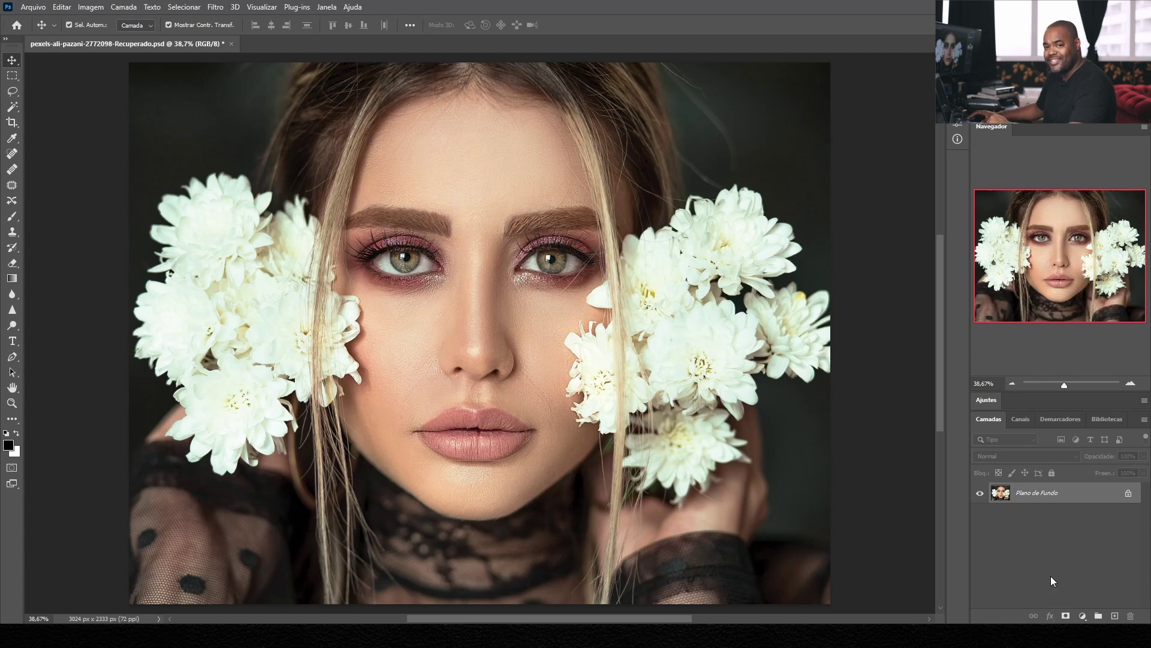
Zoom and pan the Navigator onto the model's lips and pick the Quick Selection Tool
scroll(1049, 258, up, 3)
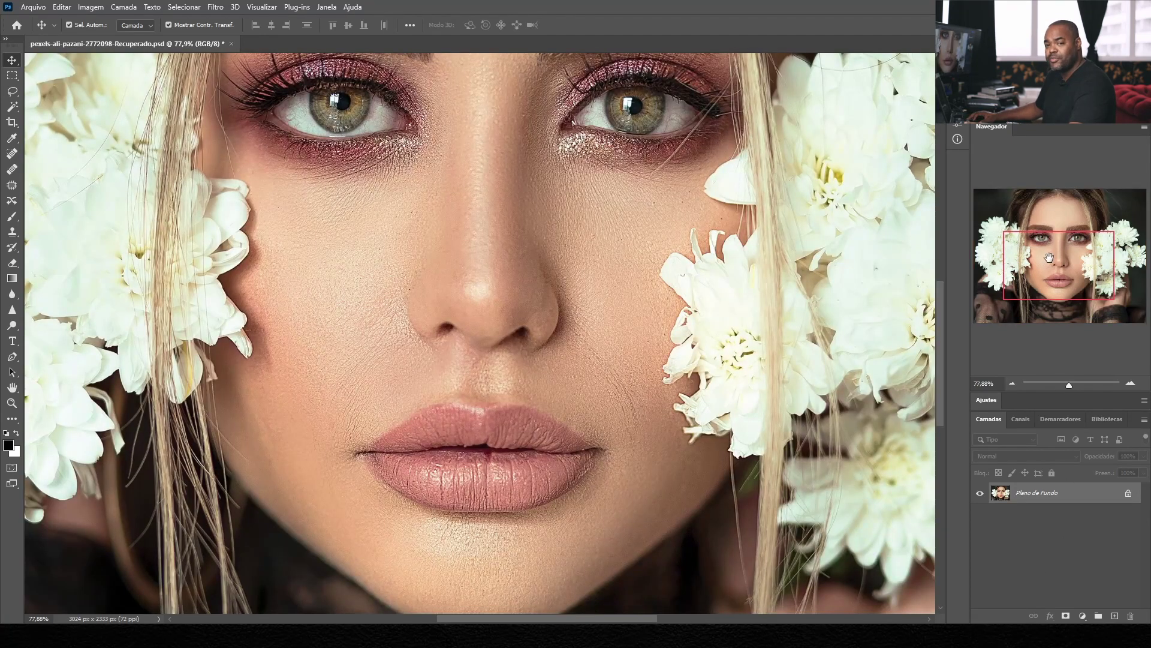
drag(1049, 258, 1047, 250)
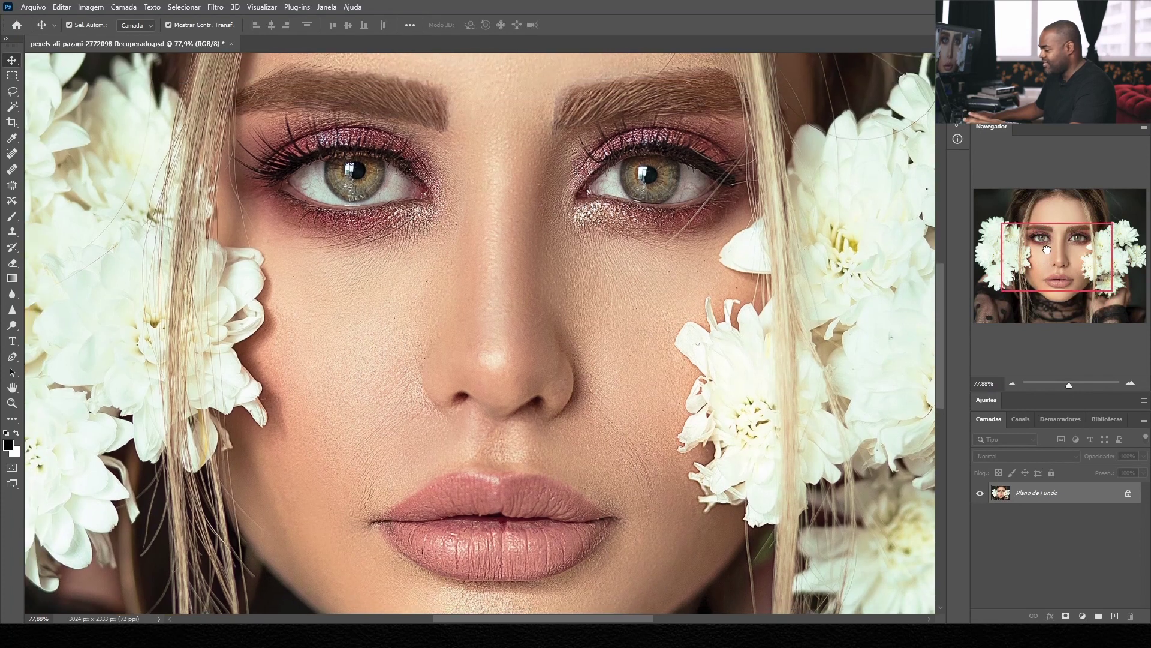
drag(1069, 387, 1073, 387)
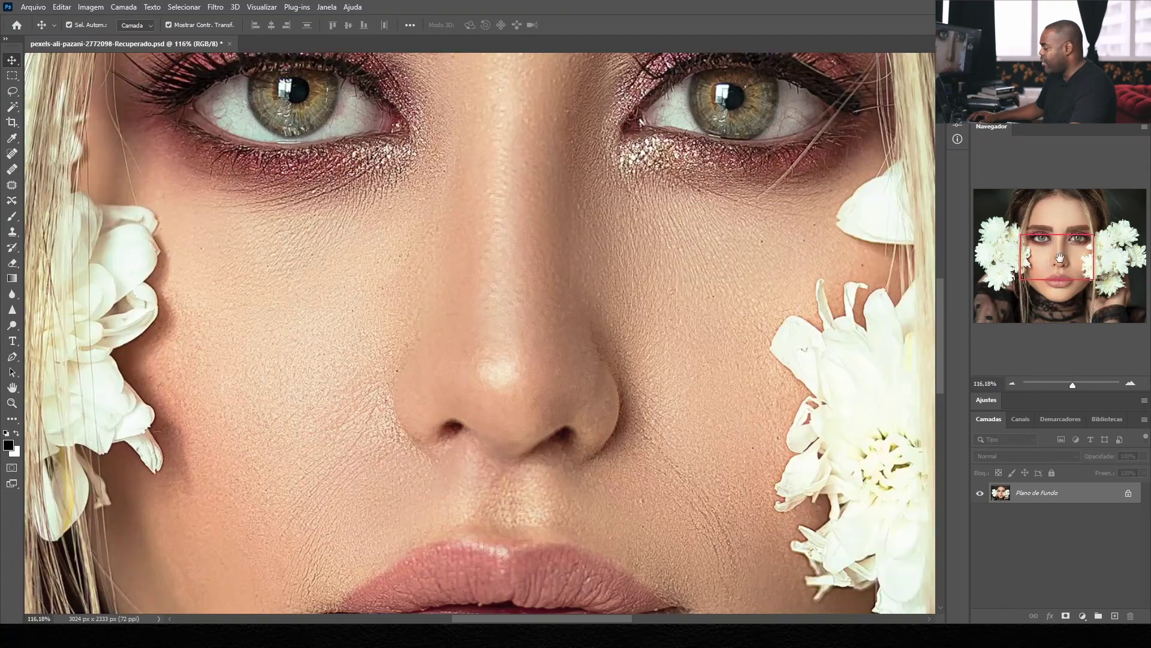
drag(1061, 258, 1056, 273)
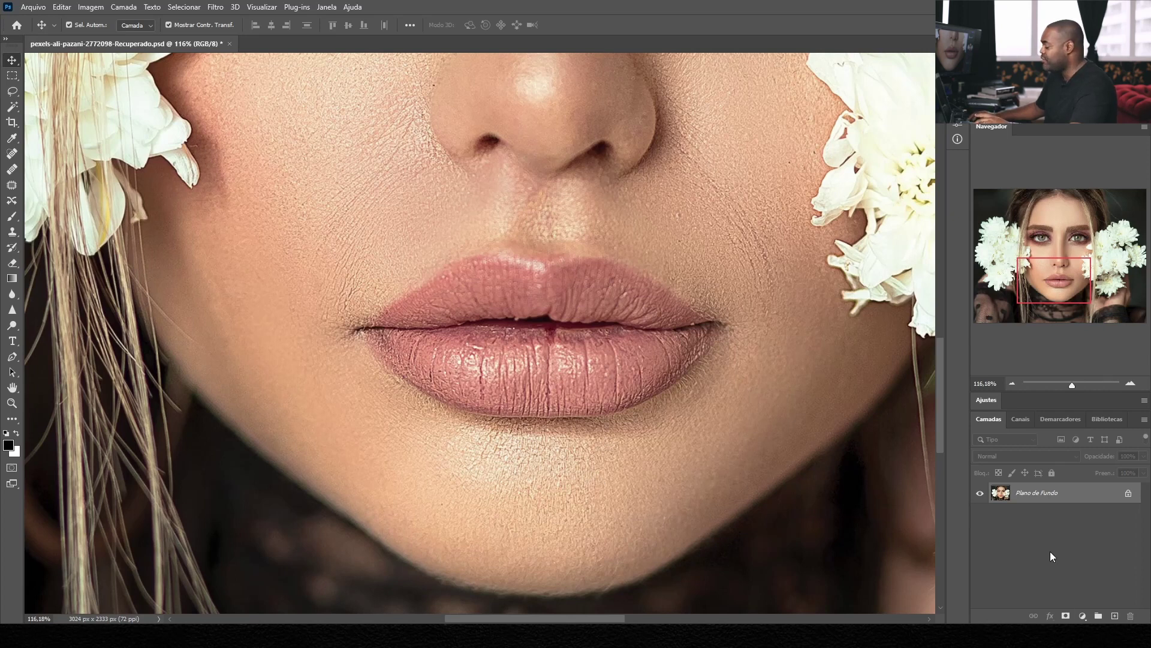
key(w)
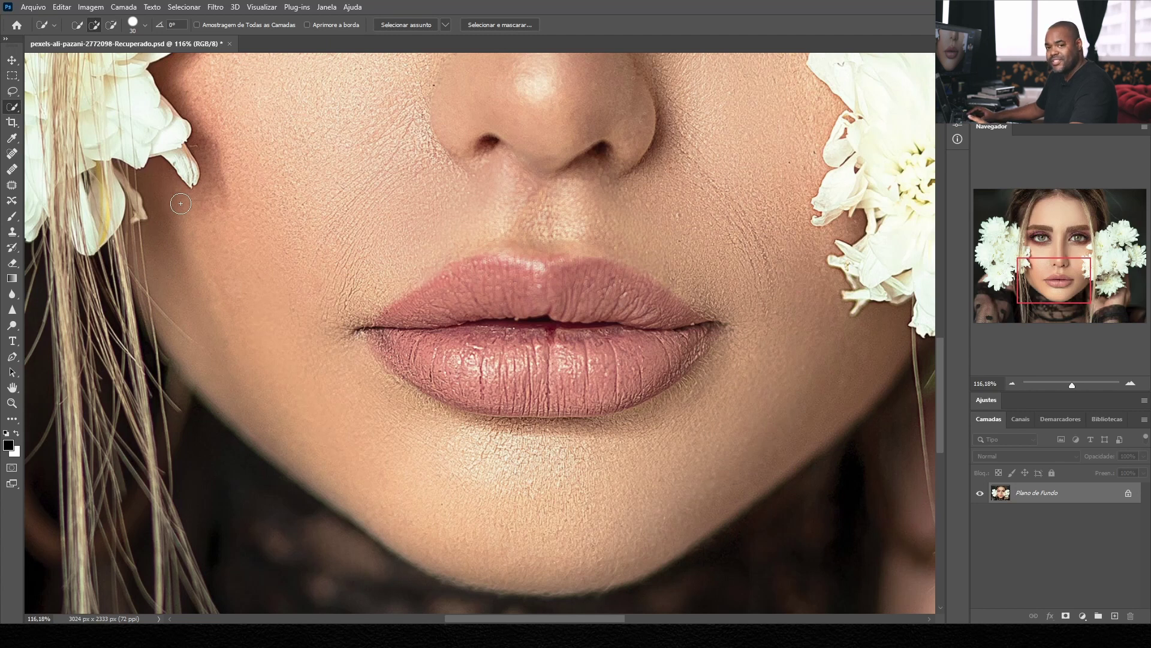
Quick-select the upper and lower lips, corners included, and add a layer mask from the selection
right_click(13, 109)
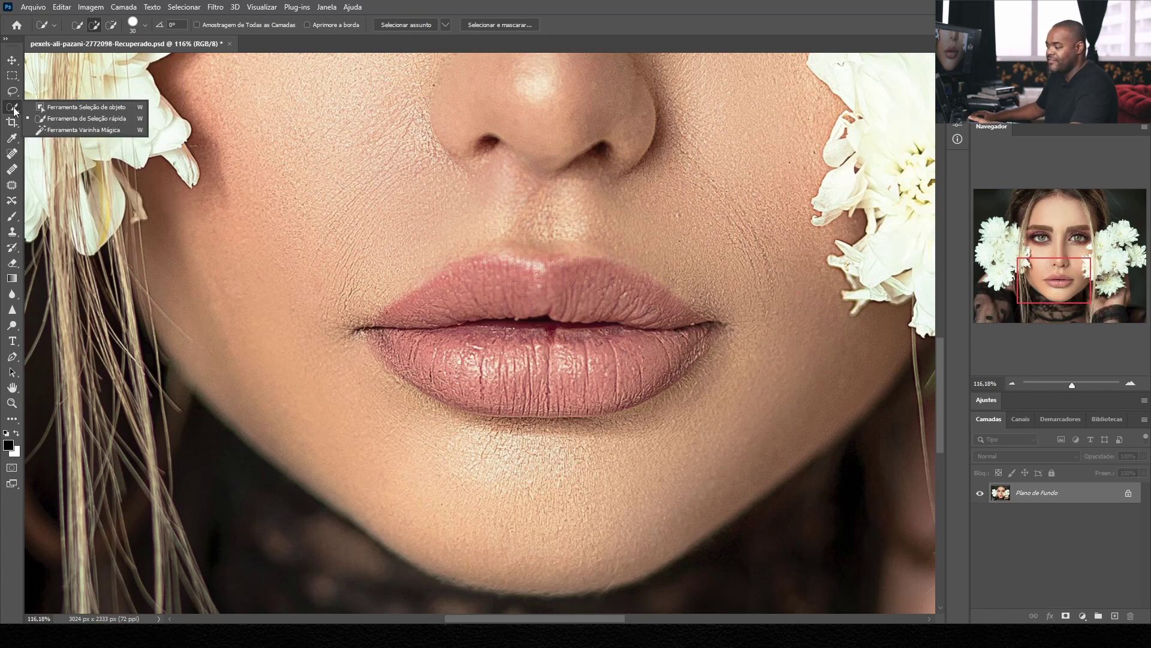
click(87, 119)
mouse_move(646, 334)
mouse_down()
mouse_move(474, 292)
mouse_move(591, 367)
mouse_up()
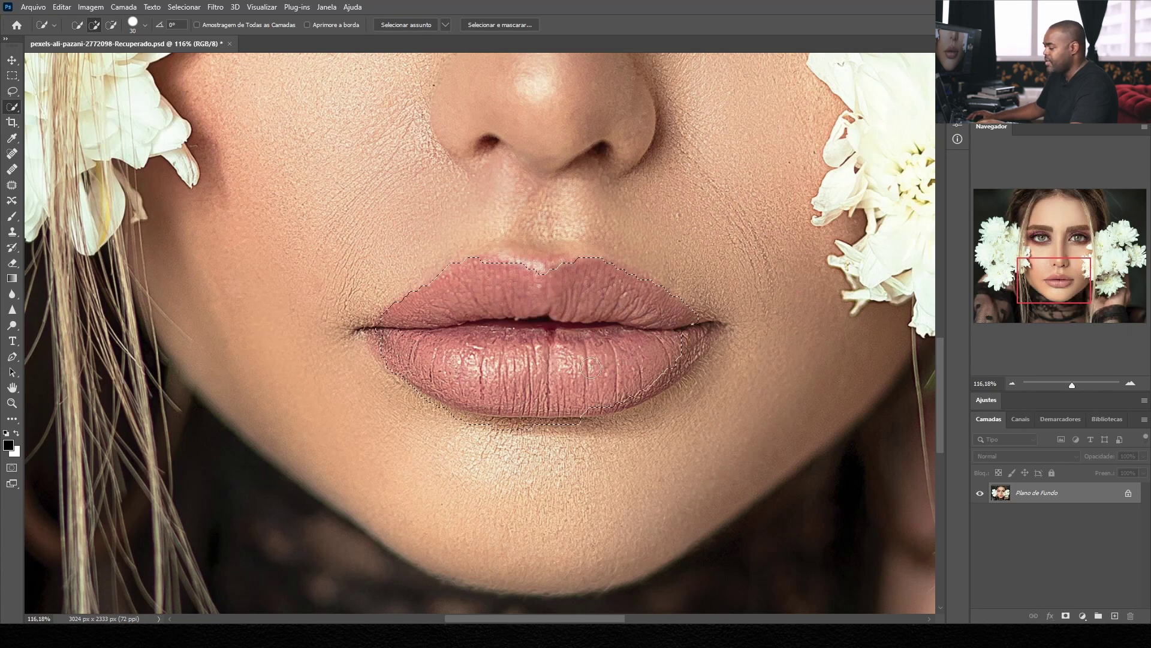
drag(657, 345, 625, 374)
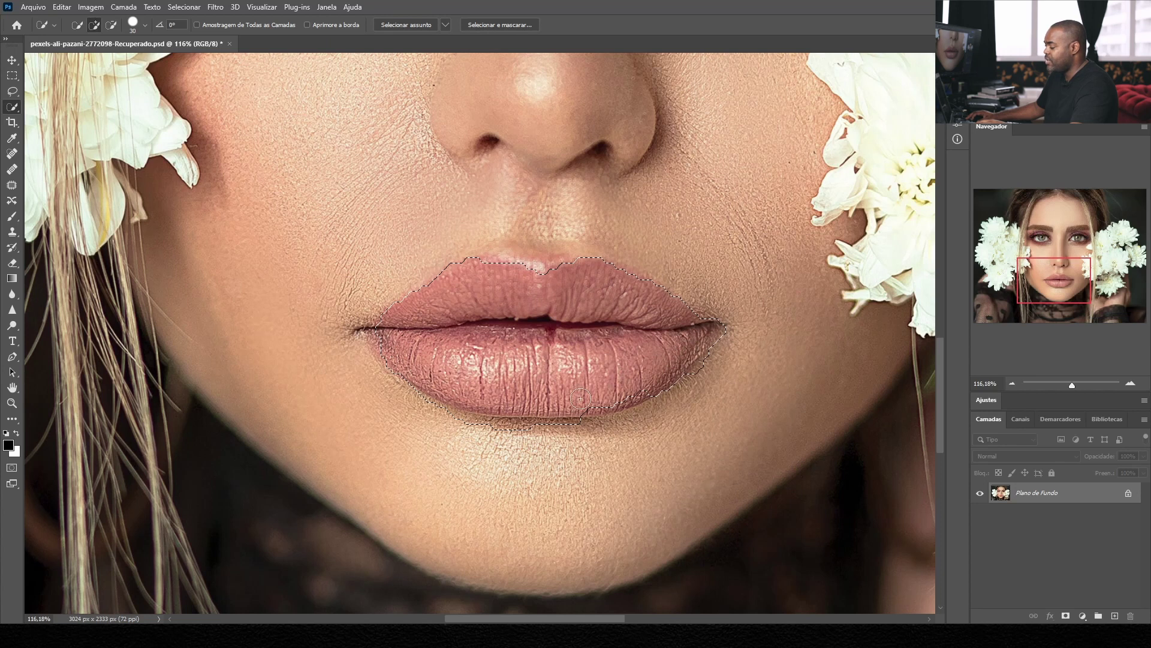
drag(601, 394, 666, 354)
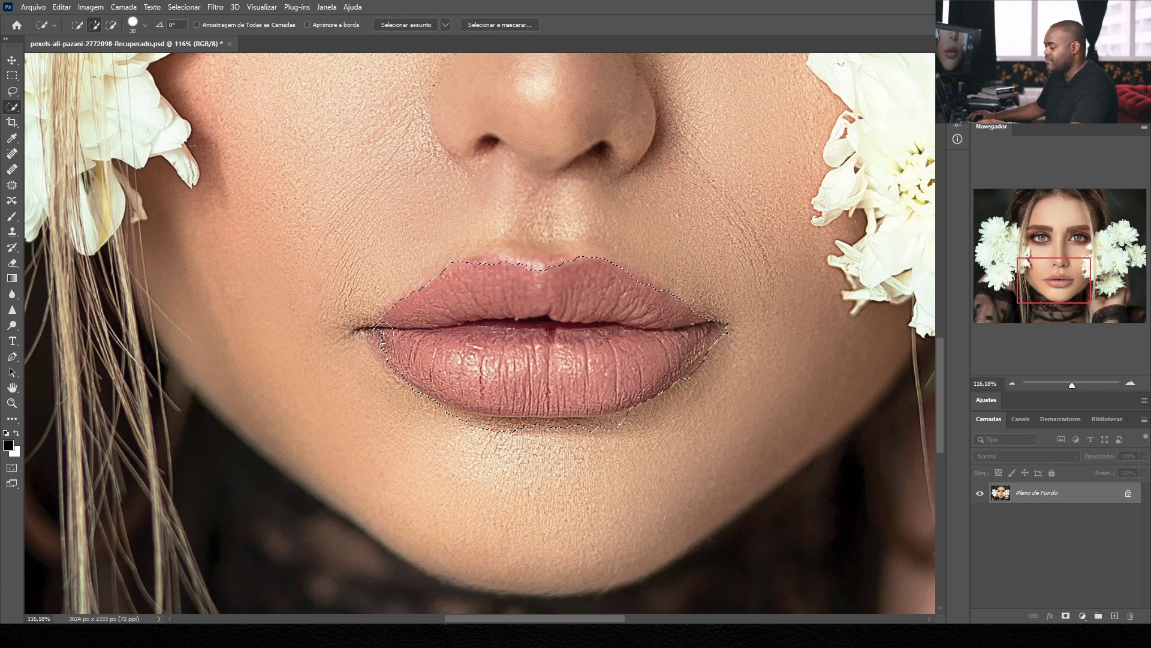
mouse_move(378, 335)
mouse_down()
mouse_move(468, 269)
mouse_move(655, 364)
mouse_up()
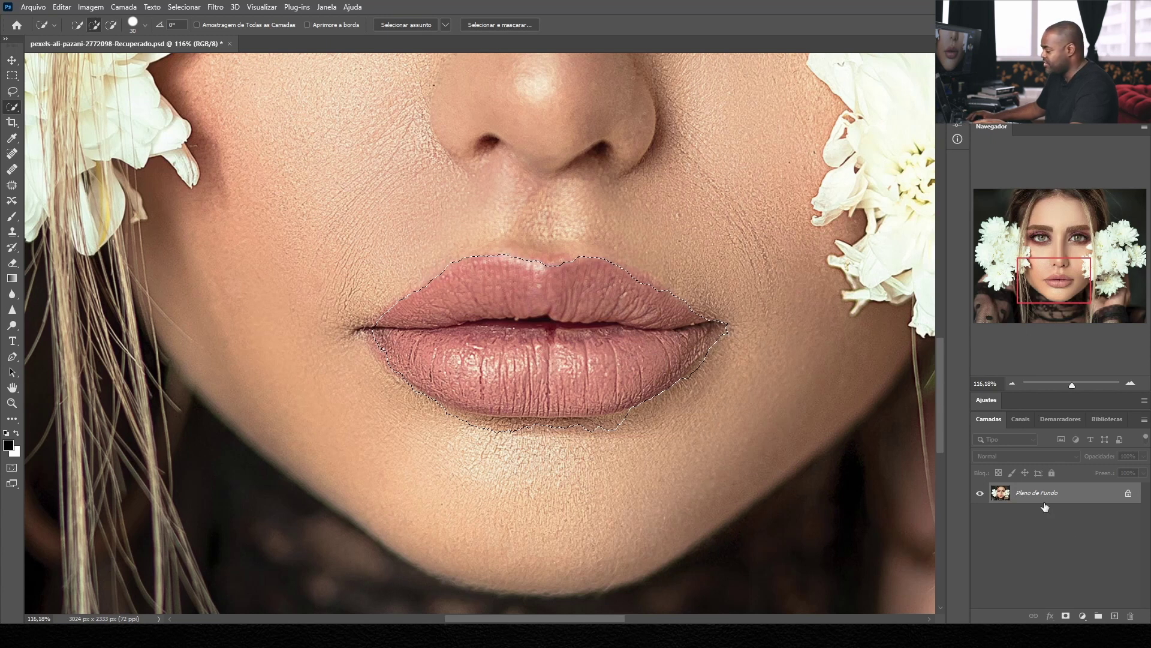
click(1066, 617)
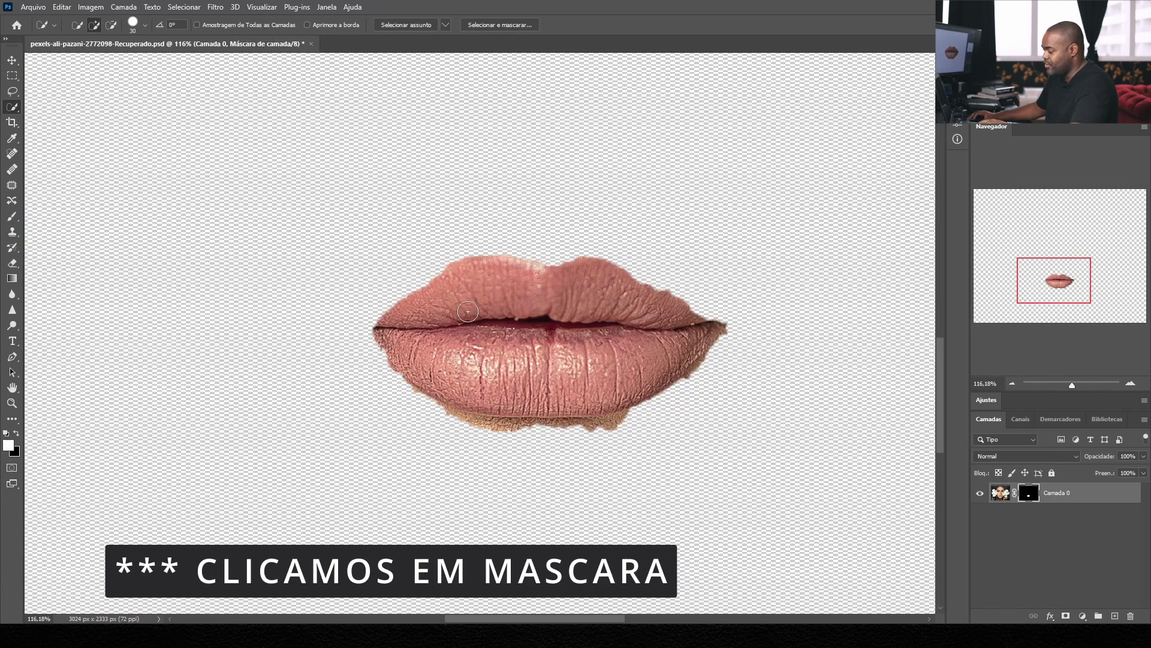
Create the Agrupar 1 group and move the lip mask from Camada 0 onto it
click(1099, 616)
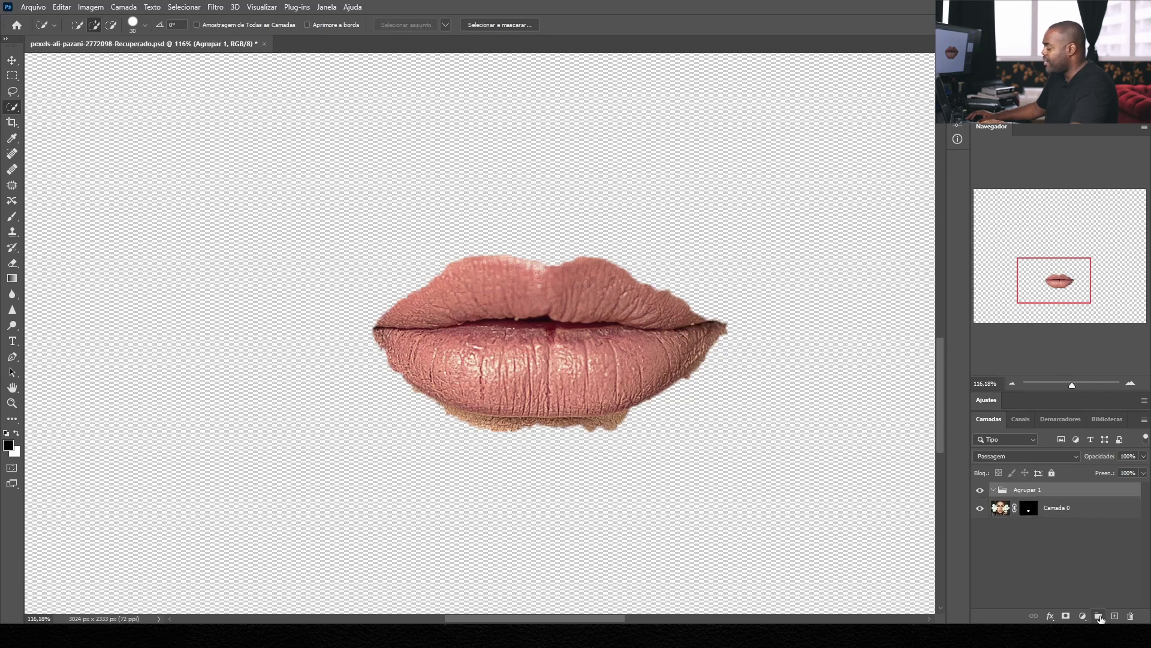
click(1033, 512)
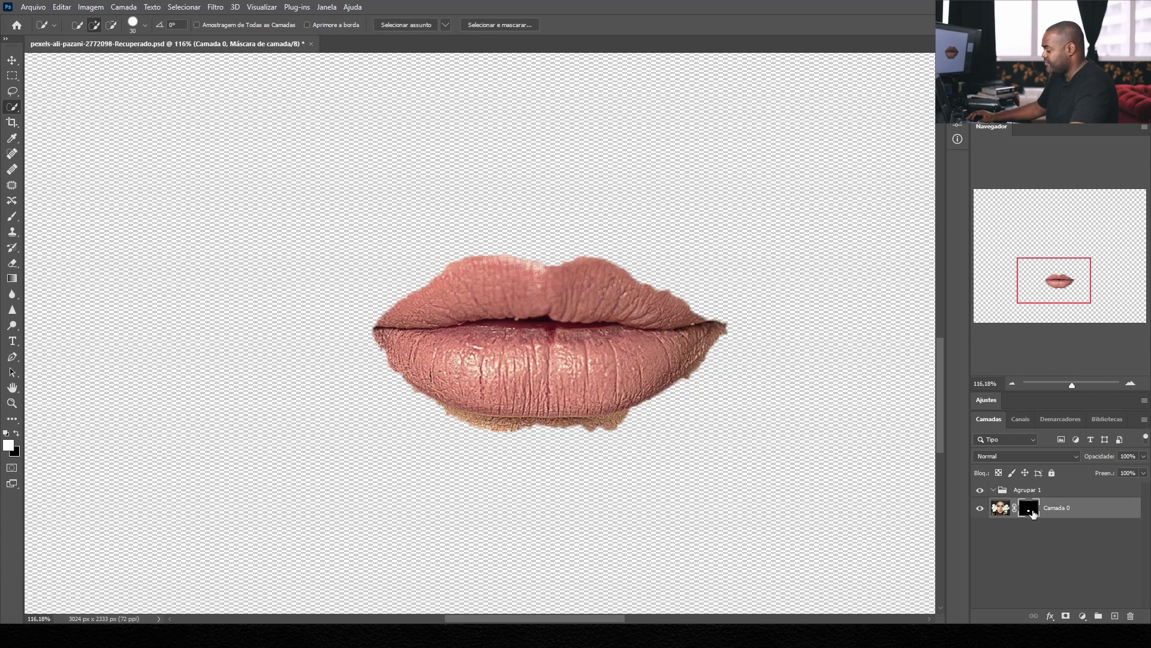
drag(1033, 512, 1023, 496)
click(1001, 495)
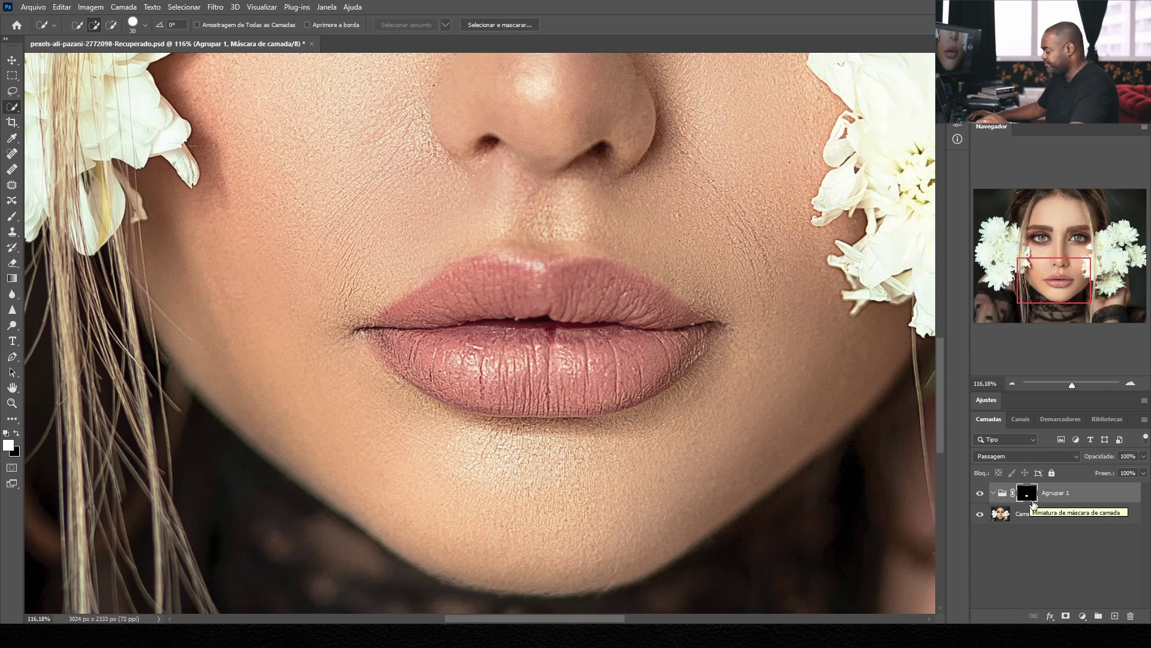
Add a bright red Solid Color fill layer inside the Agrupar 1 group
click(992, 492)
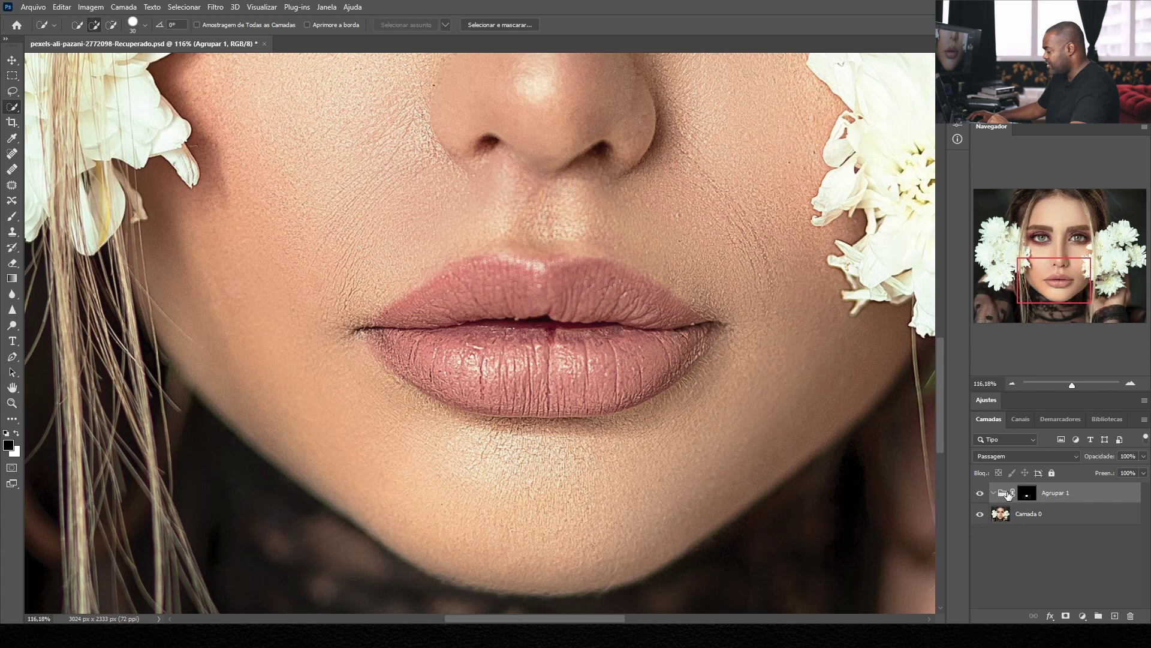
click(1087, 618)
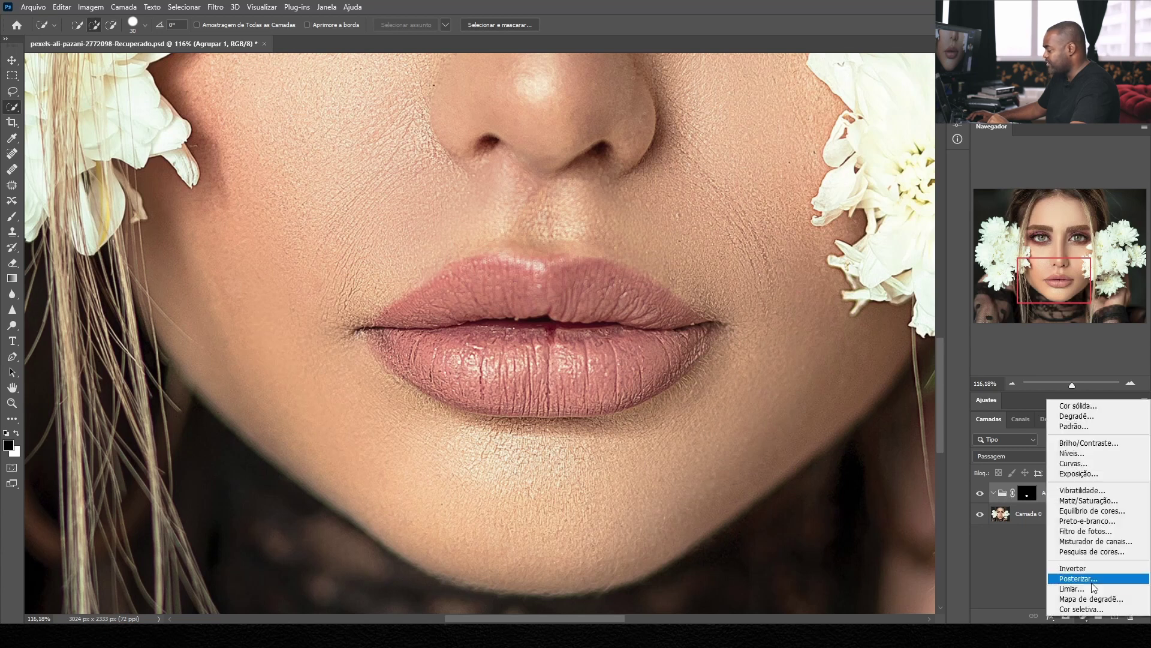
click(1083, 412)
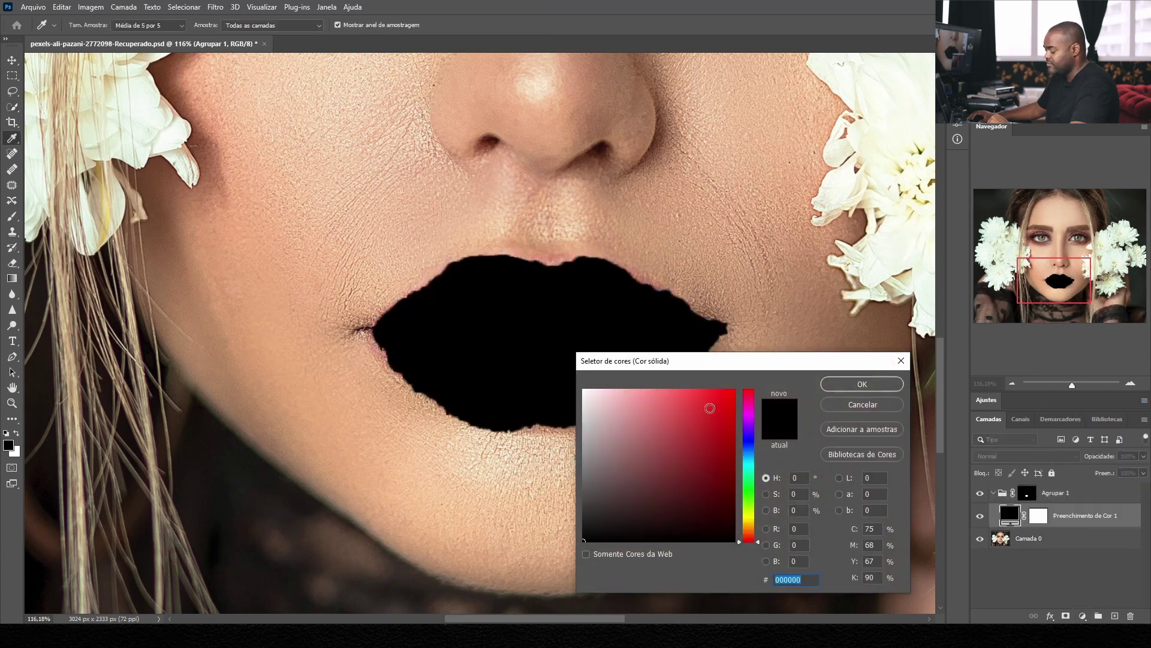
click(726, 404)
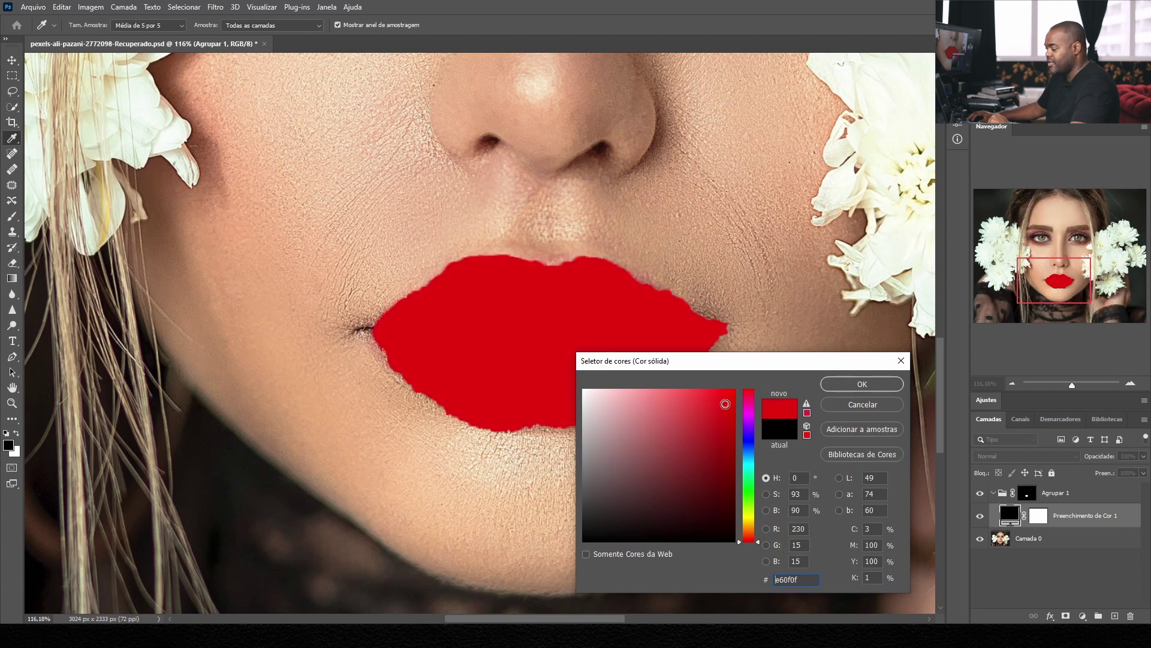
drag(726, 399, 726, 400)
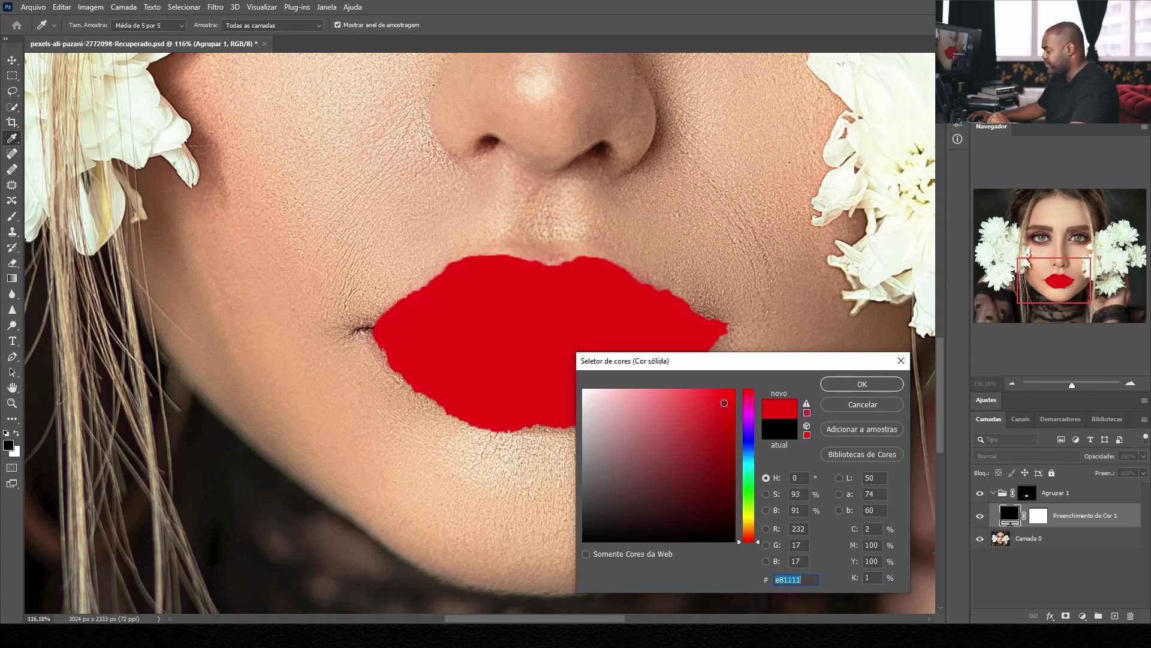
click(849, 383)
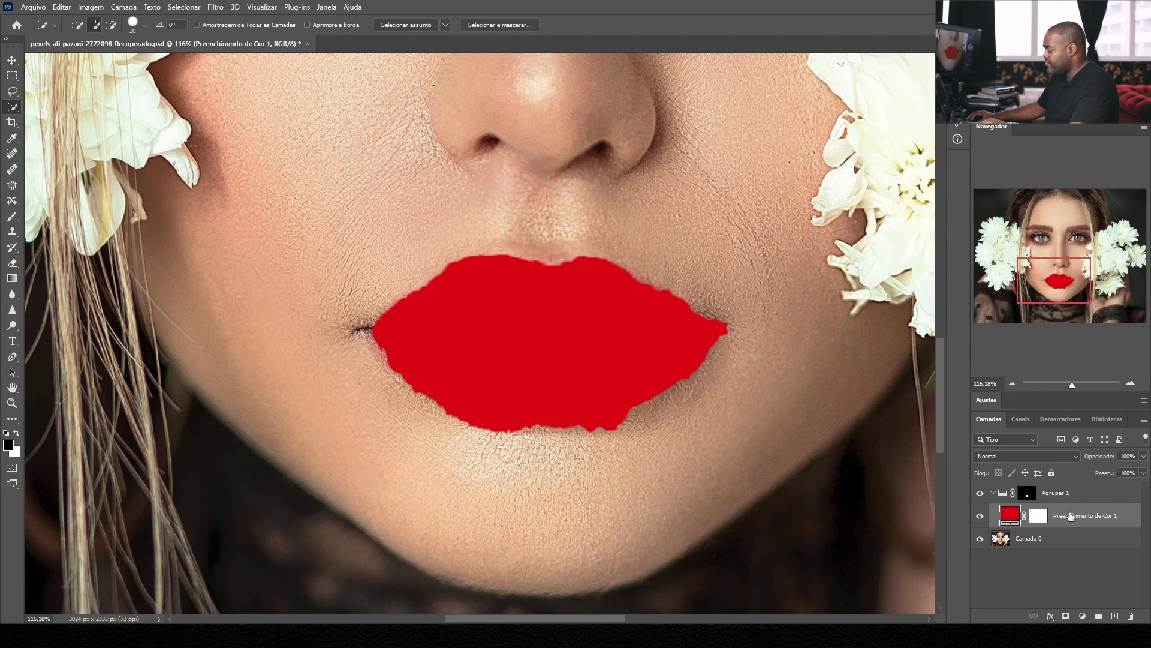
Set the red fill's blend mode to Multiply (Multiplicação) and zoom in on the lips
click(1025, 456)
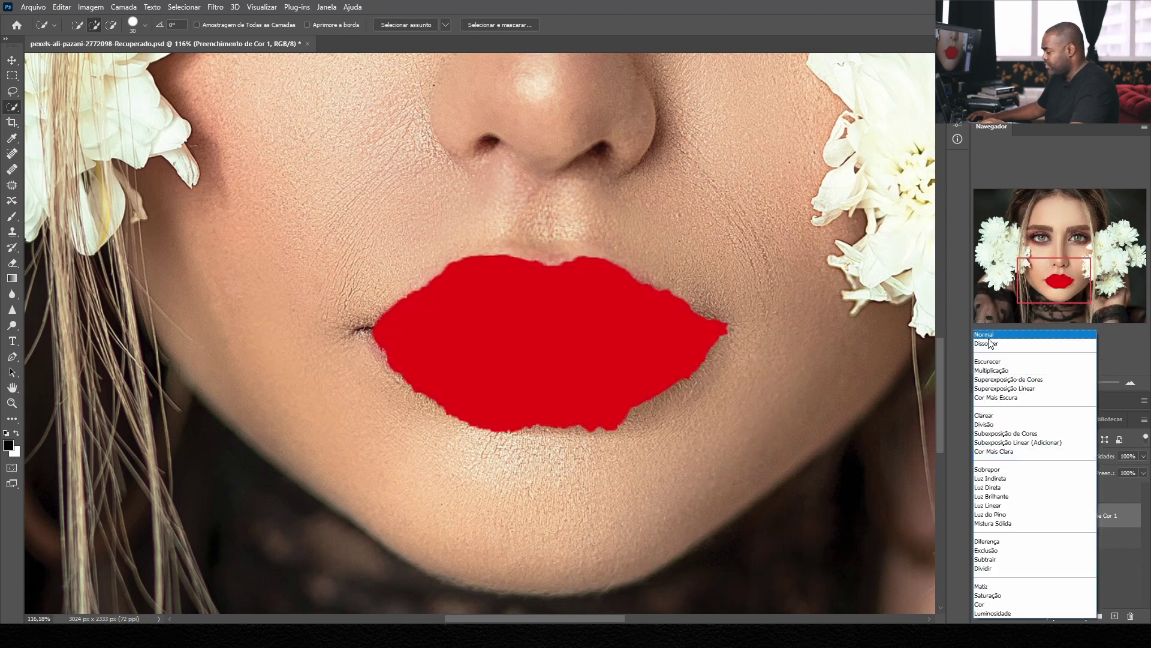
click(999, 370)
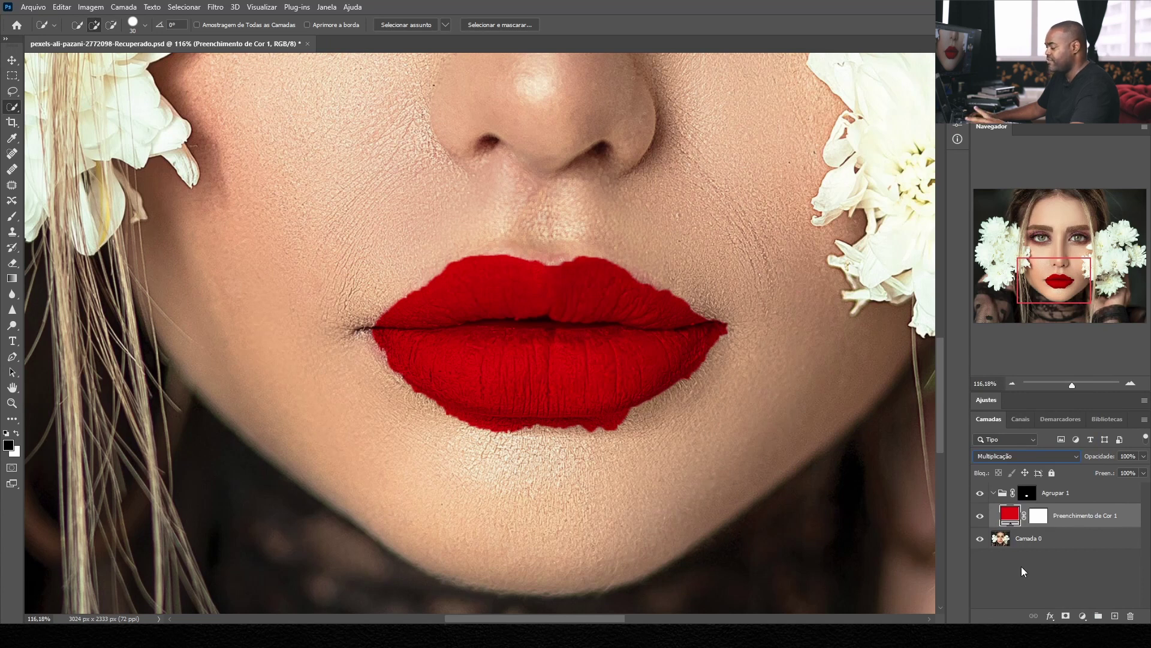
drag(1073, 385, 1077, 383)
scroll(809, 457, right, 2)
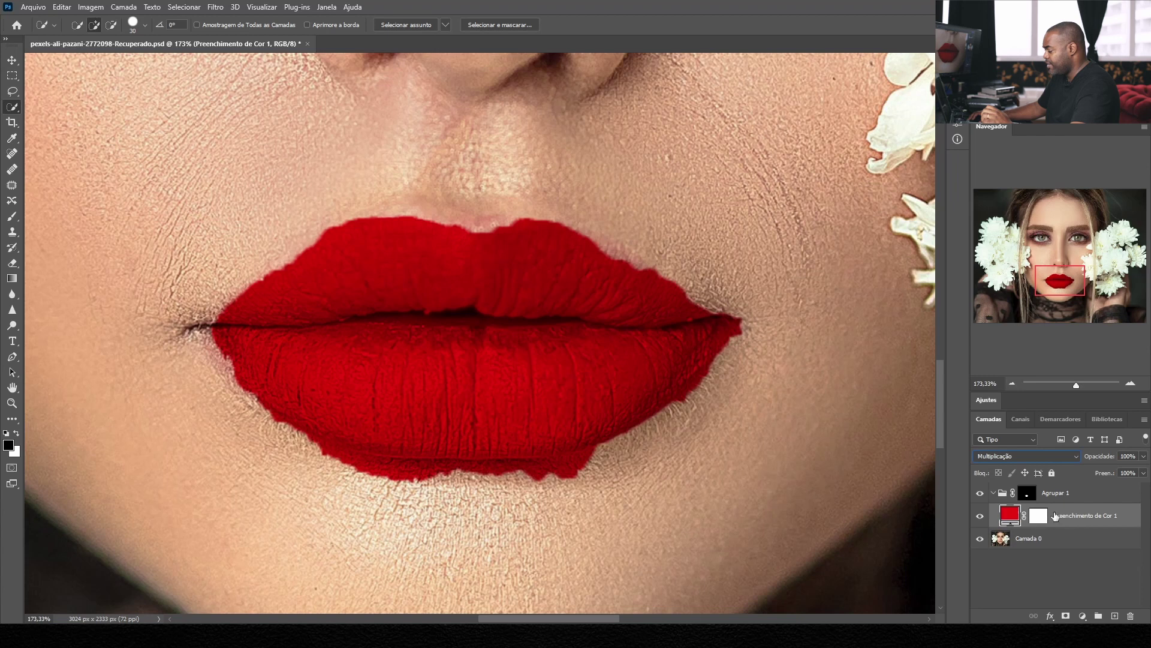
In the fill's Blending Options, split the Underlying Layer white slider leftward so lip highlights show through
right_click(1120, 515)
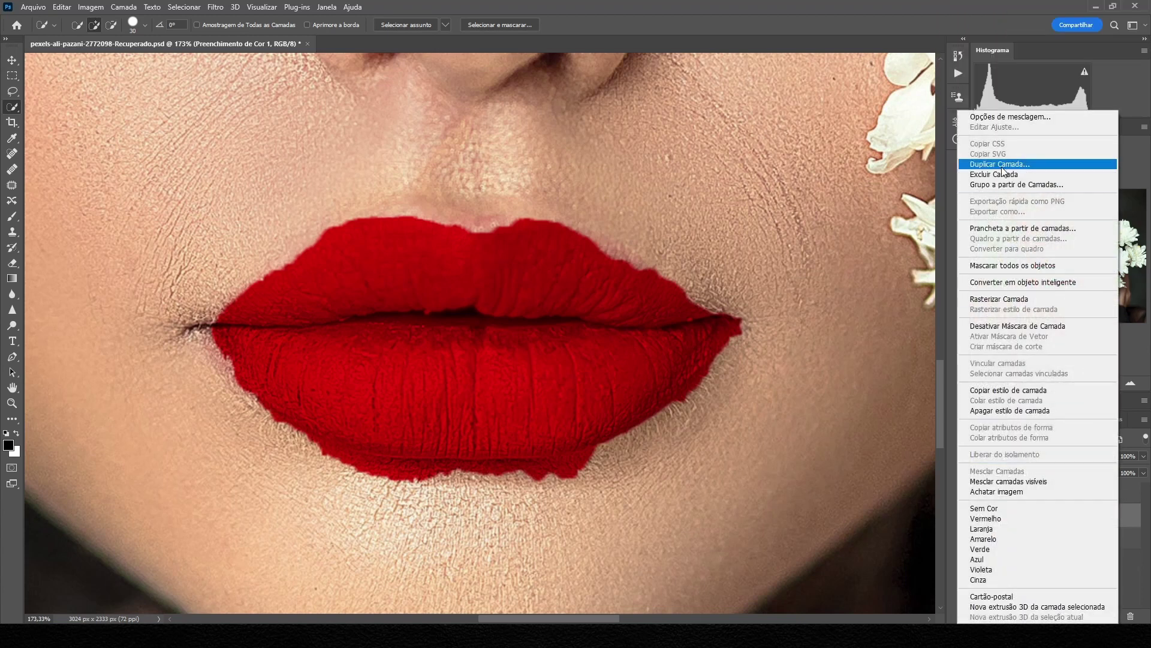
click(998, 118)
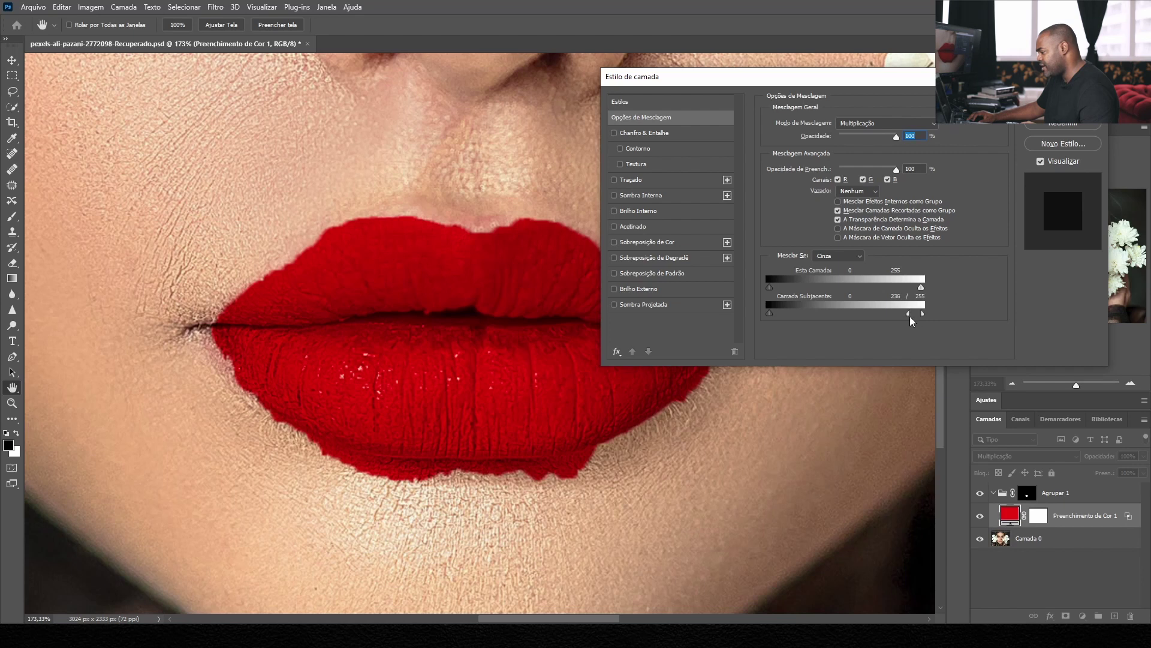
drag(908, 313, 859, 321)
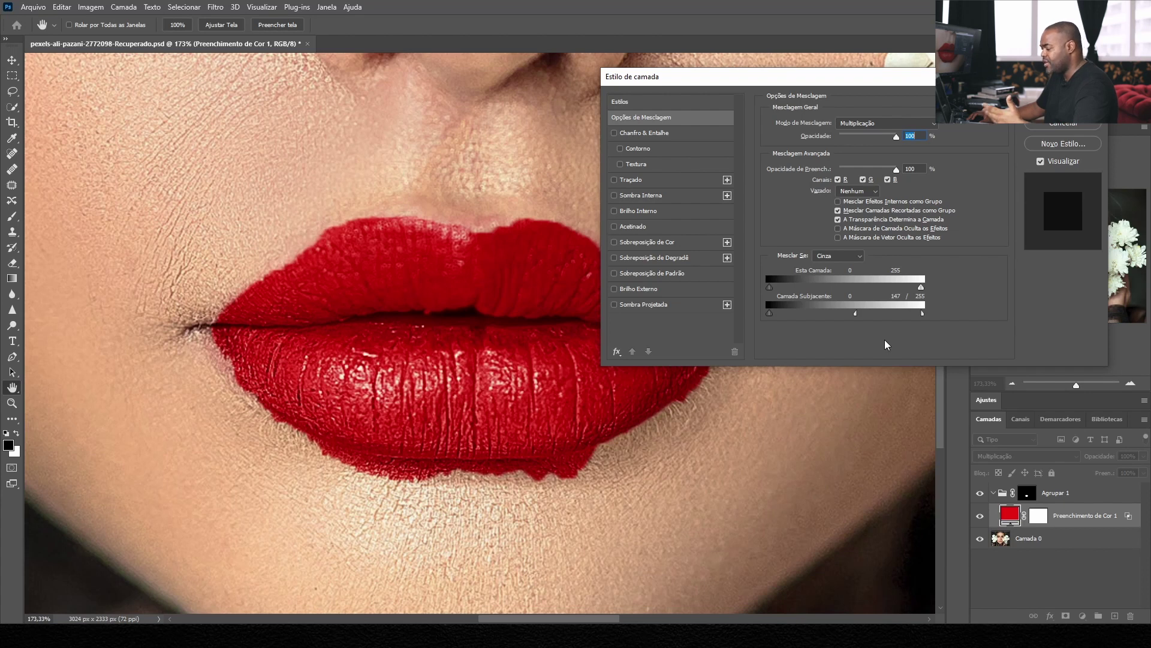
drag(923, 315, 876, 312)
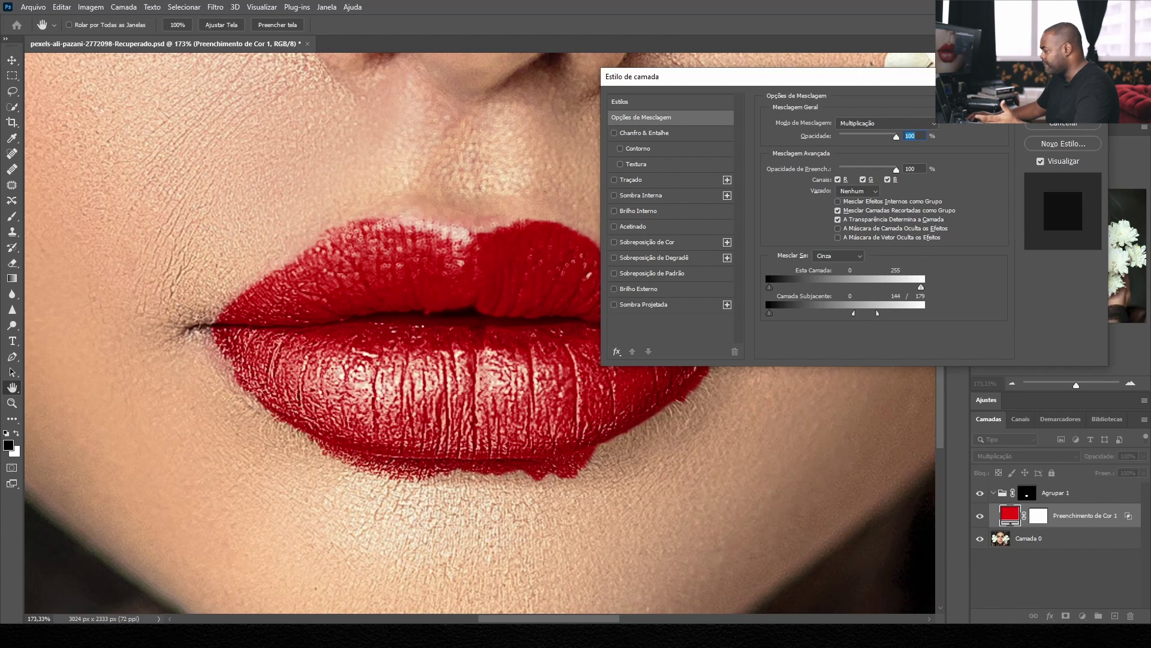
click(1063, 106)
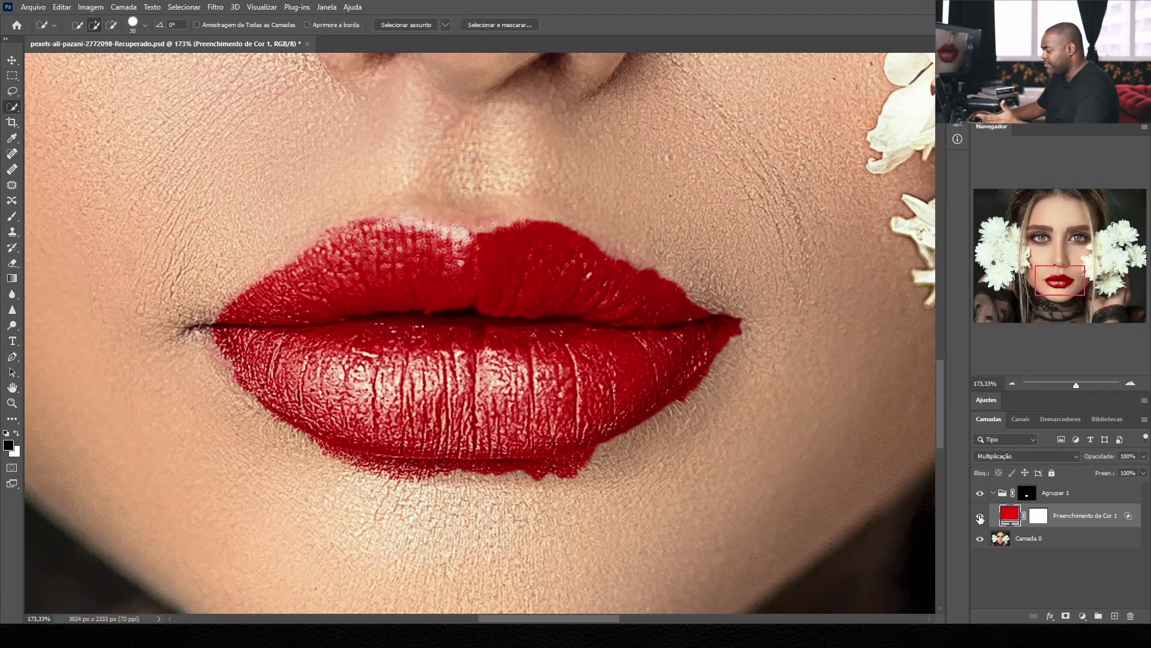
Toggle the Color Fill layer off and on to compare, then target Agrupar 1's mask
click(981, 516)
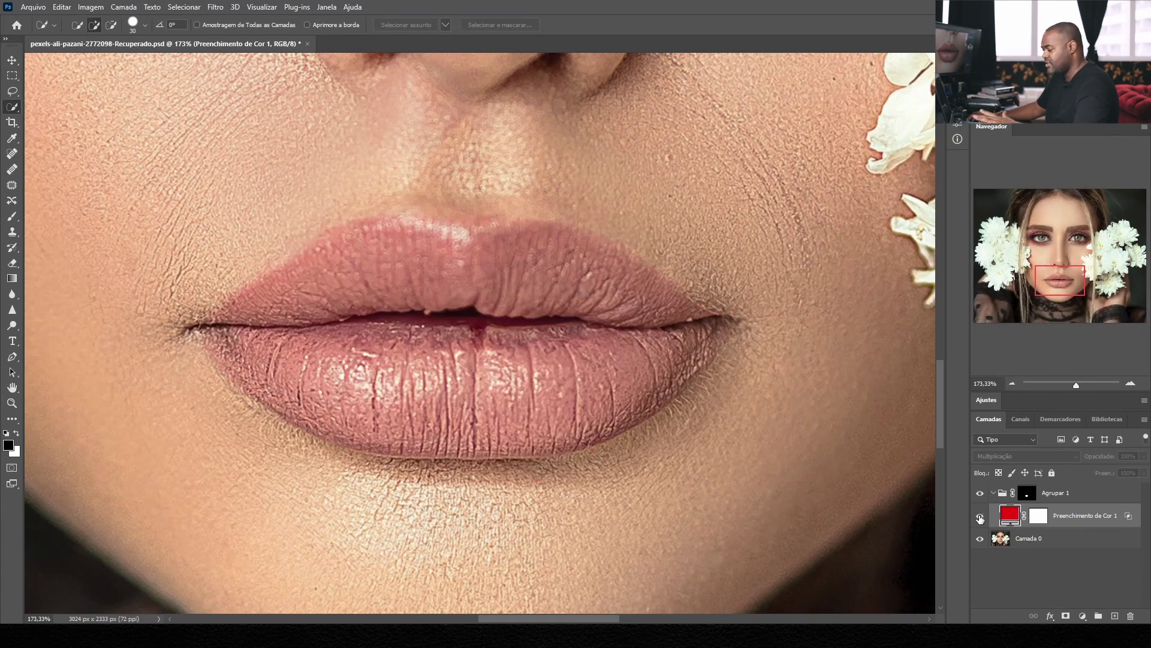
click(980, 516)
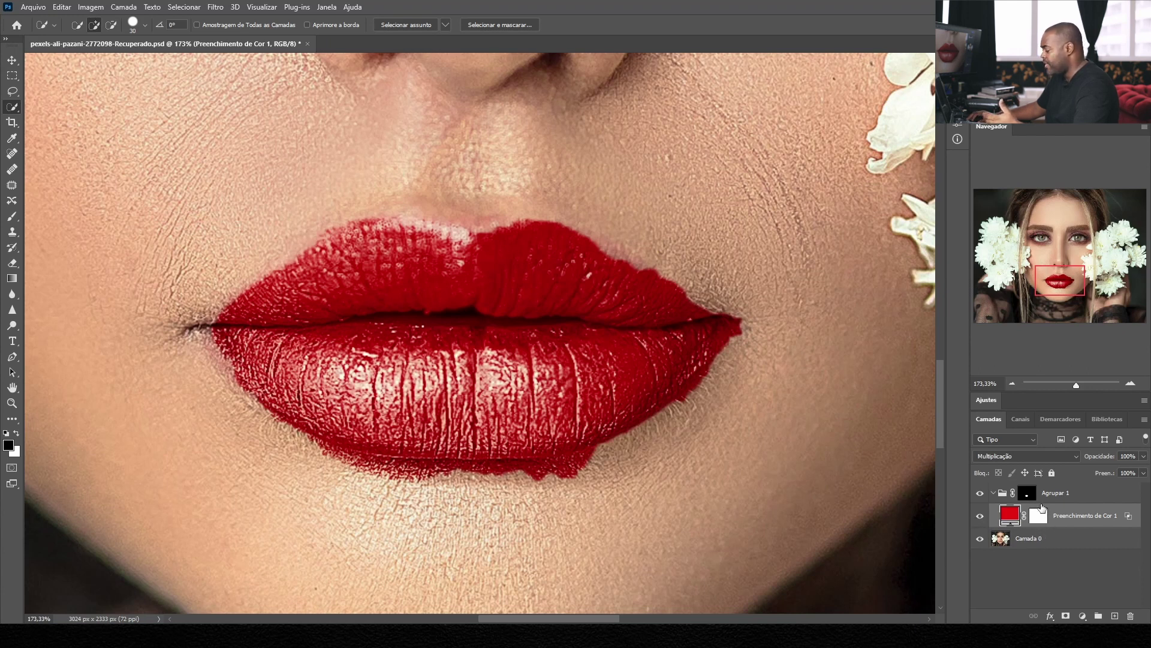
click(1027, 494)
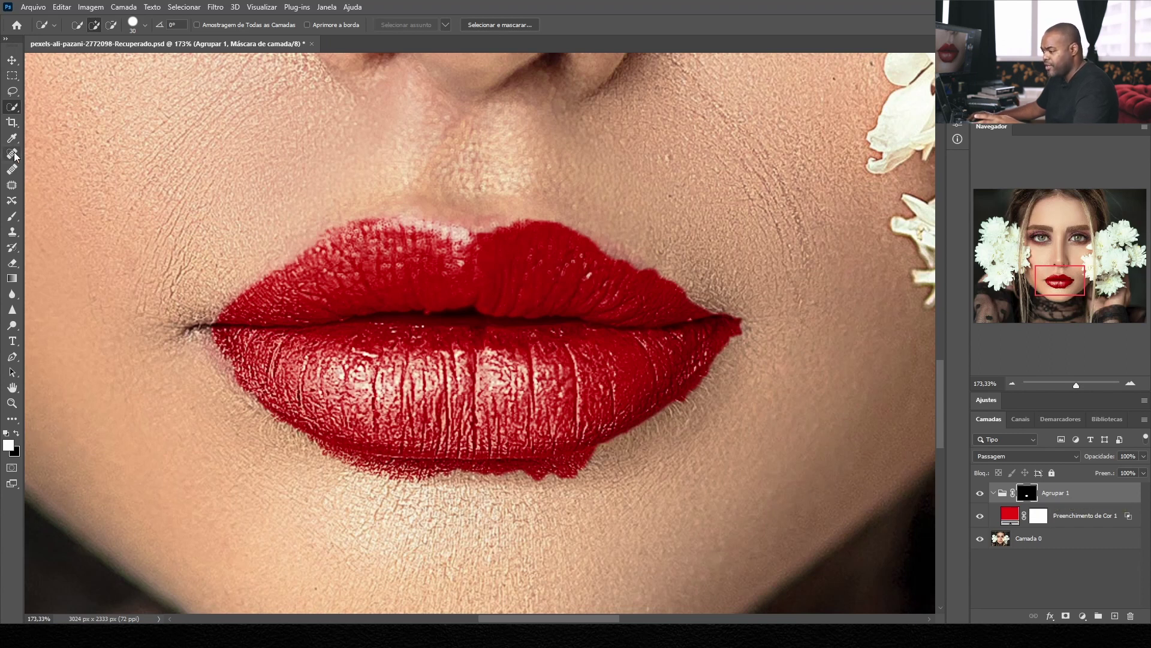
Paint the group mask with a white brush to extend red into lip corners, trimming spill below the lower lip
click(12, 217)
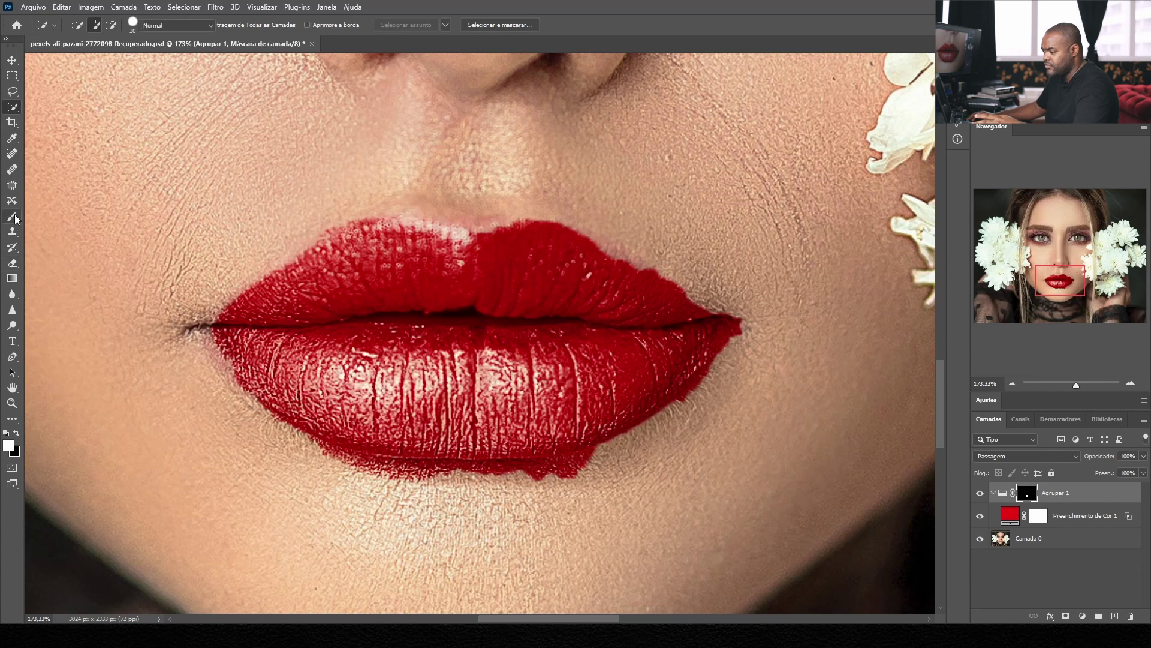
click(9, 447)
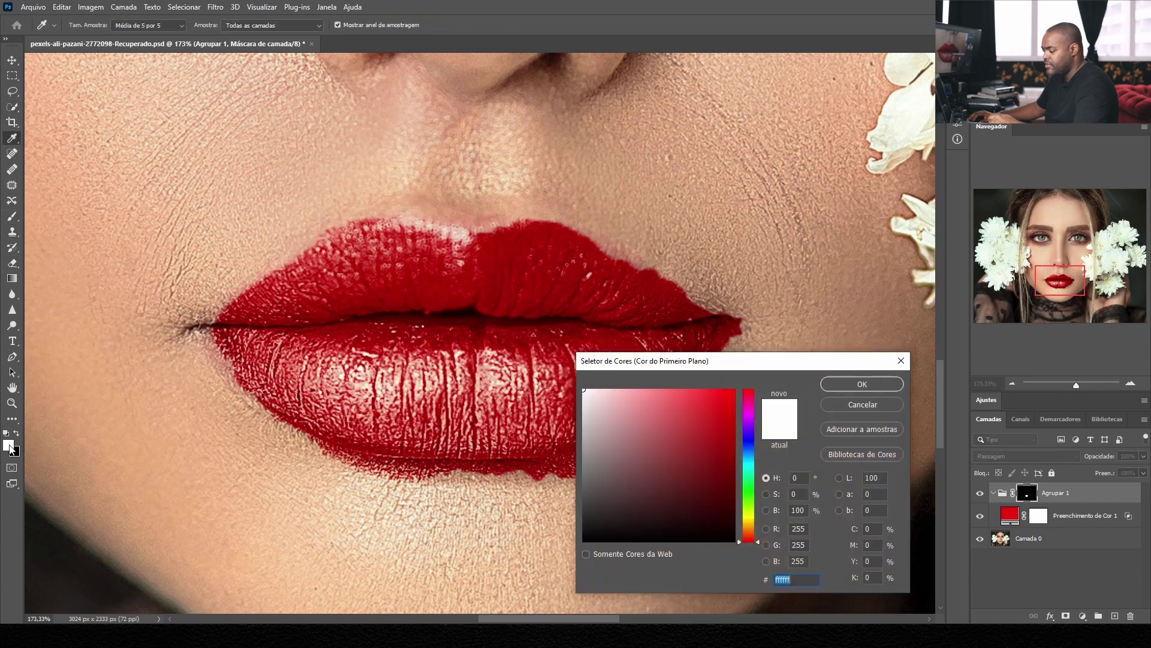
click(855, 383)
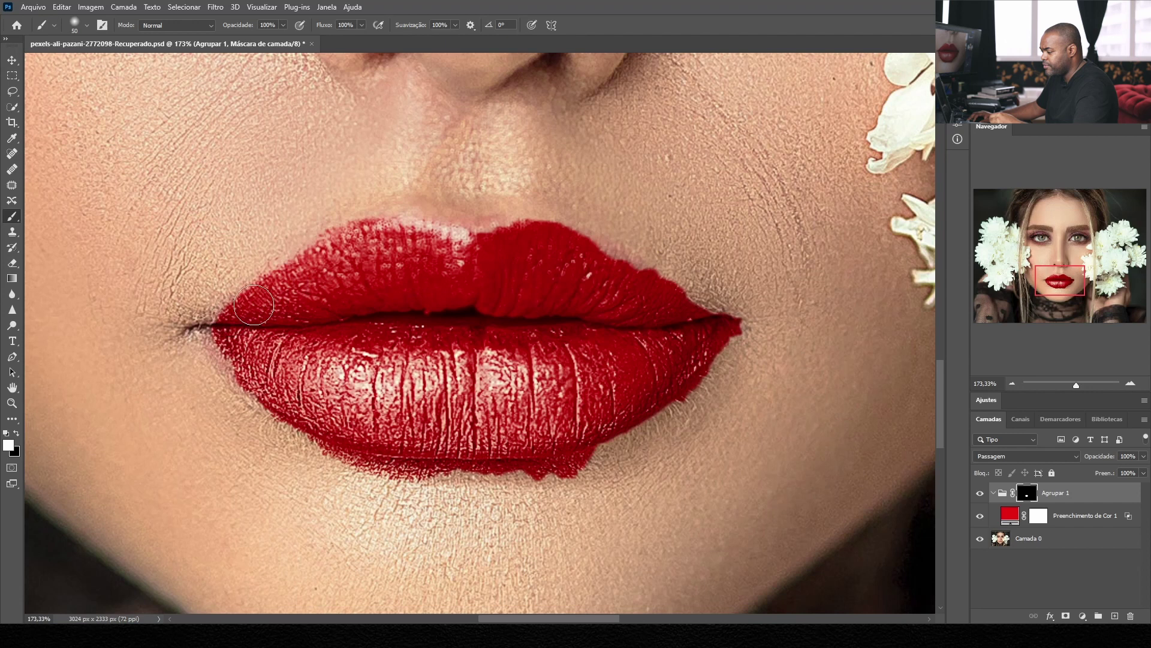
drag(220, 334, 251, 354)
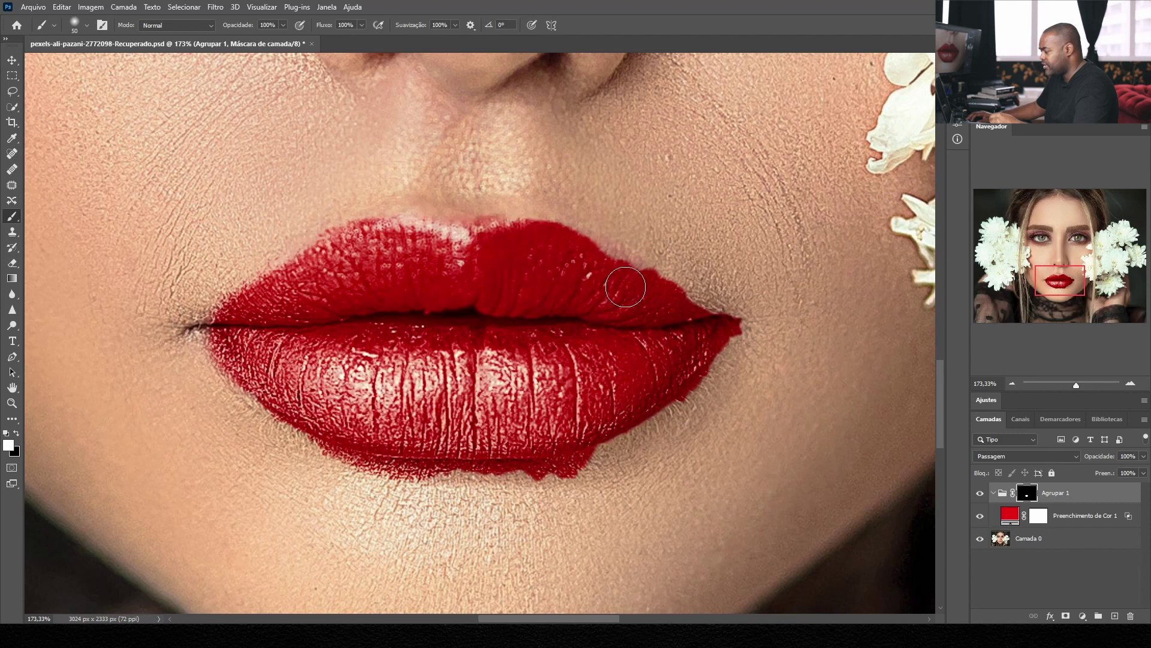
mouse_move(612, 277)
mouse_down()
mouse_move(686, 322)
mouse_move(676, 355)
mouse_up()
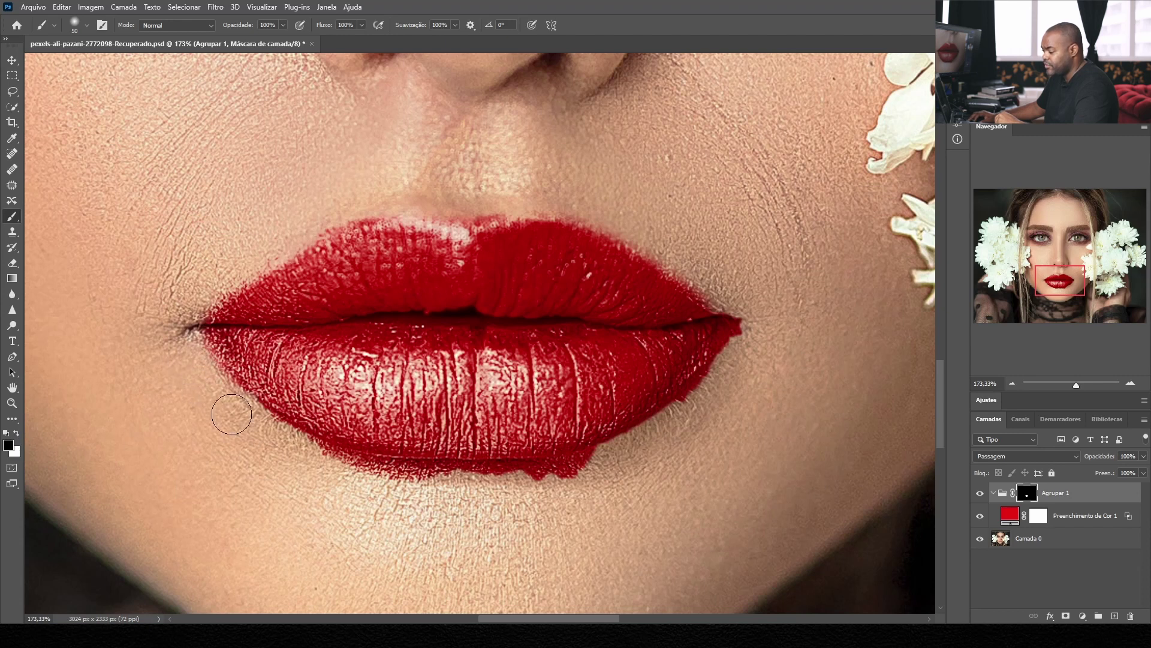
mouse_move(320, 465)
mouse_down()
mouse_move(336, 481)
mouse_move(311, 468)
mouse_move(332, 481)
mouse_move(535, 496)
mouse_move(617, 470)
mouse_move(569, 478)
mouse_up()
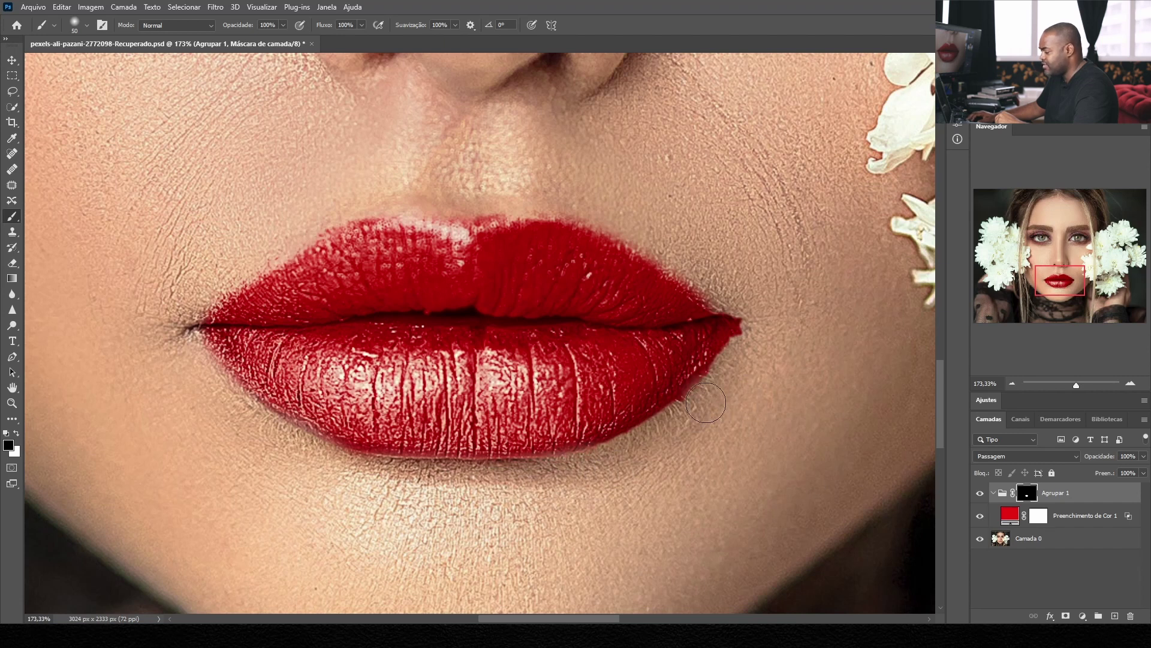
mouse_move(694, 411)
mouse_down()
mouse_move(714, 360)
mouse_move(763, 330)
mouse_up()
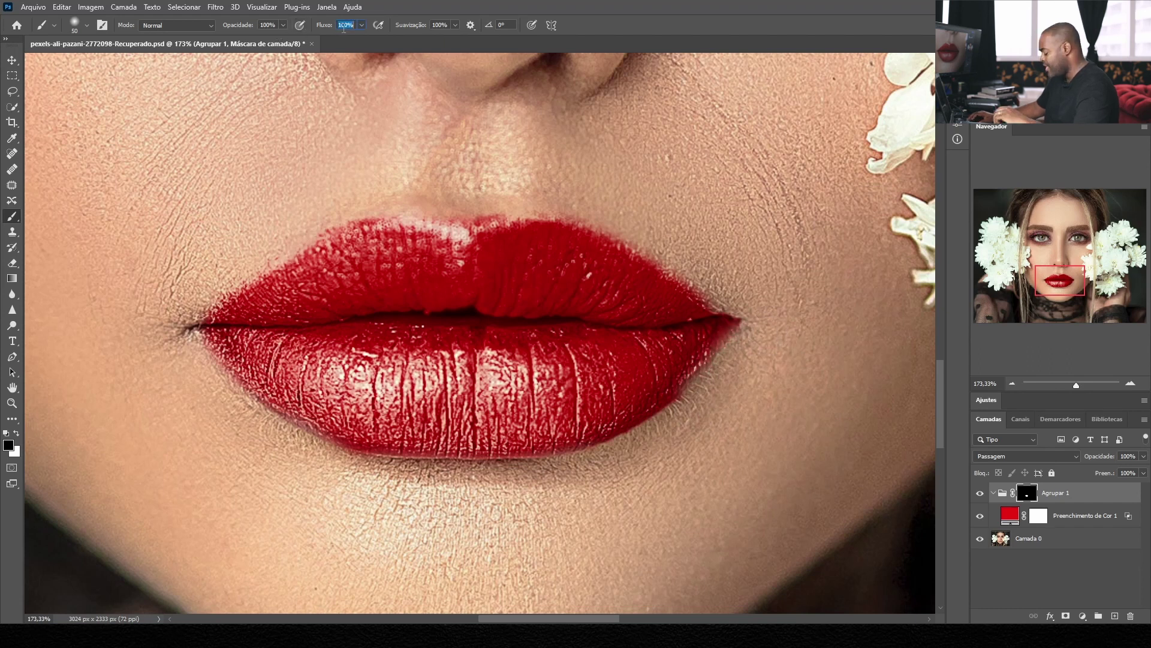
With brush Flow at 50% and a smaller brush, softly paint the lower lip edge on the mask
text(50)
key(Return)
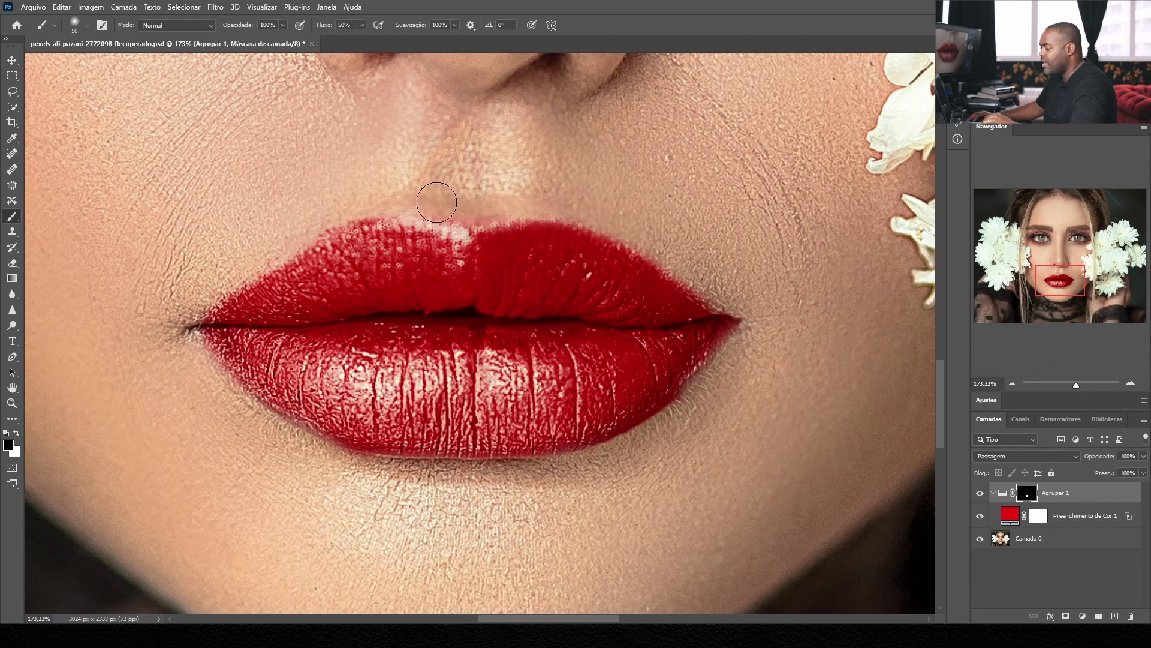
click(1078, 384)
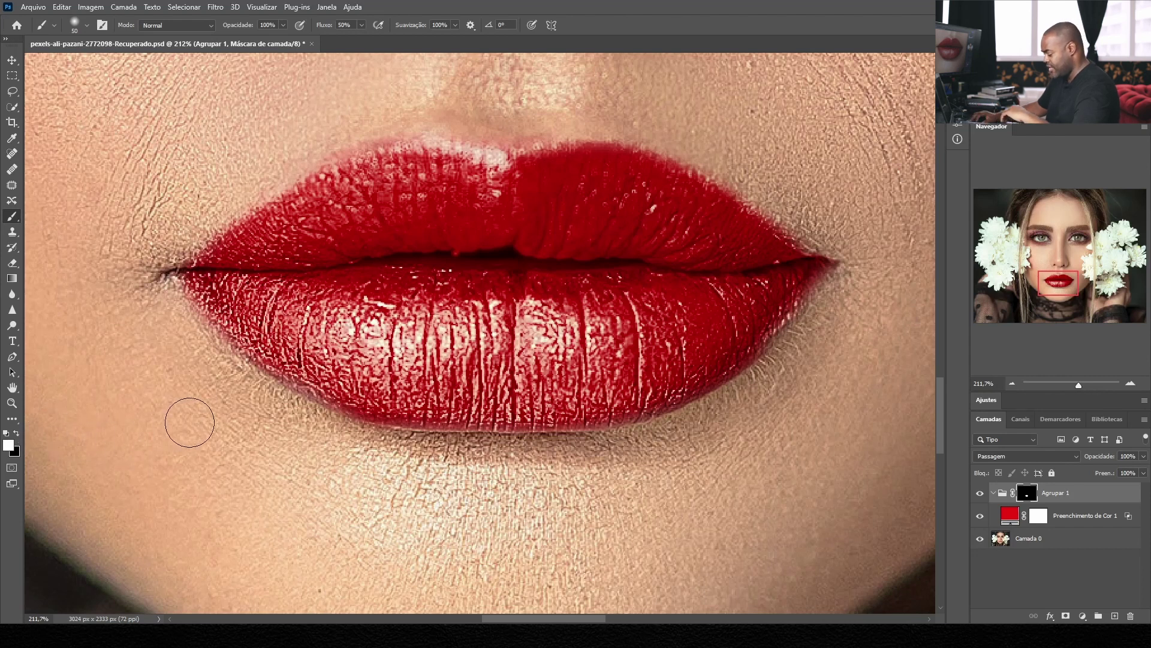
key(bracketleft)
key(bracketleft)
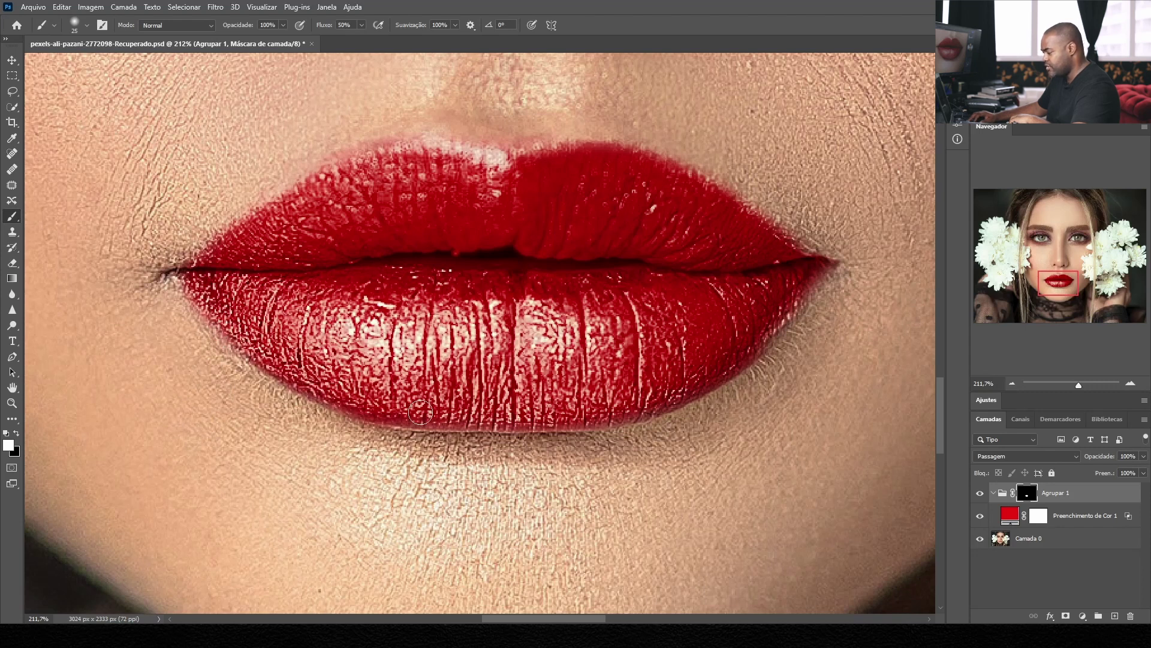
drag(464, 421, 598, 407)
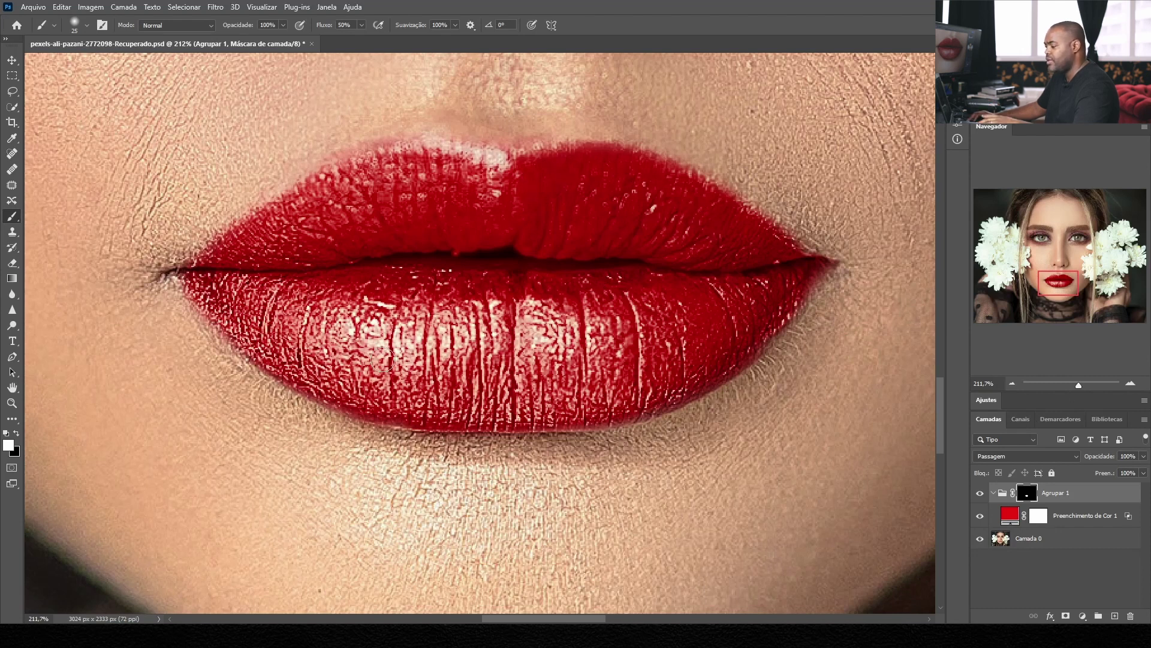
mouse_move(1071, 383)
mouse_down()
mouse_move(1060, 390)
mouse_move(1069, 382)
mouse_up()
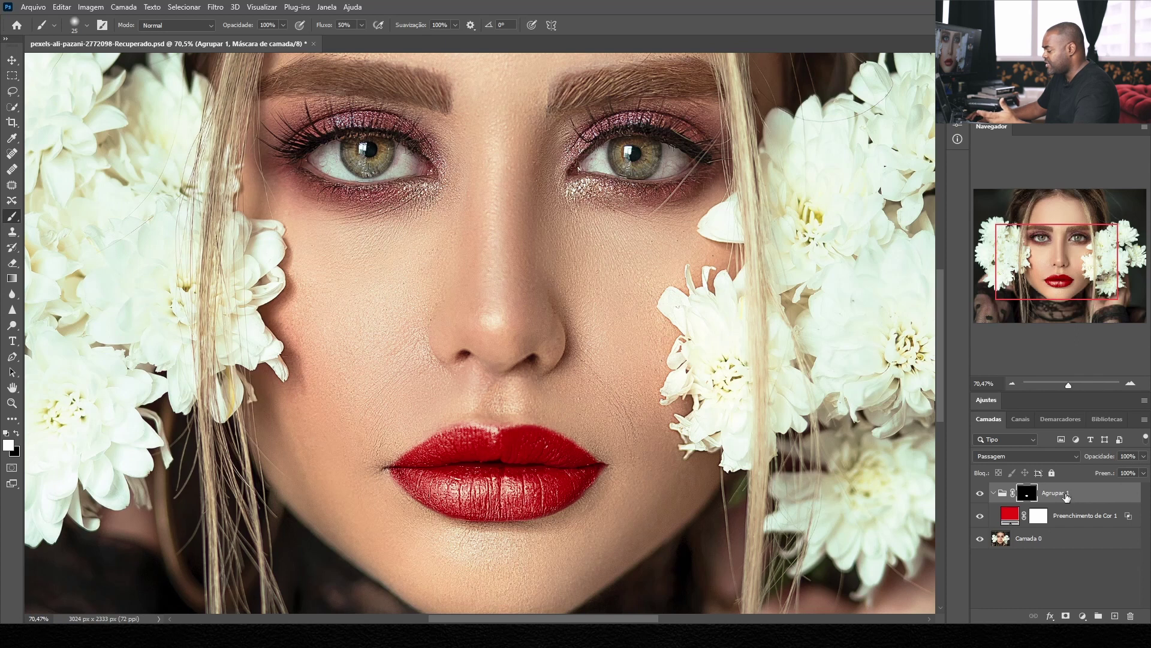
click(1096, 522)
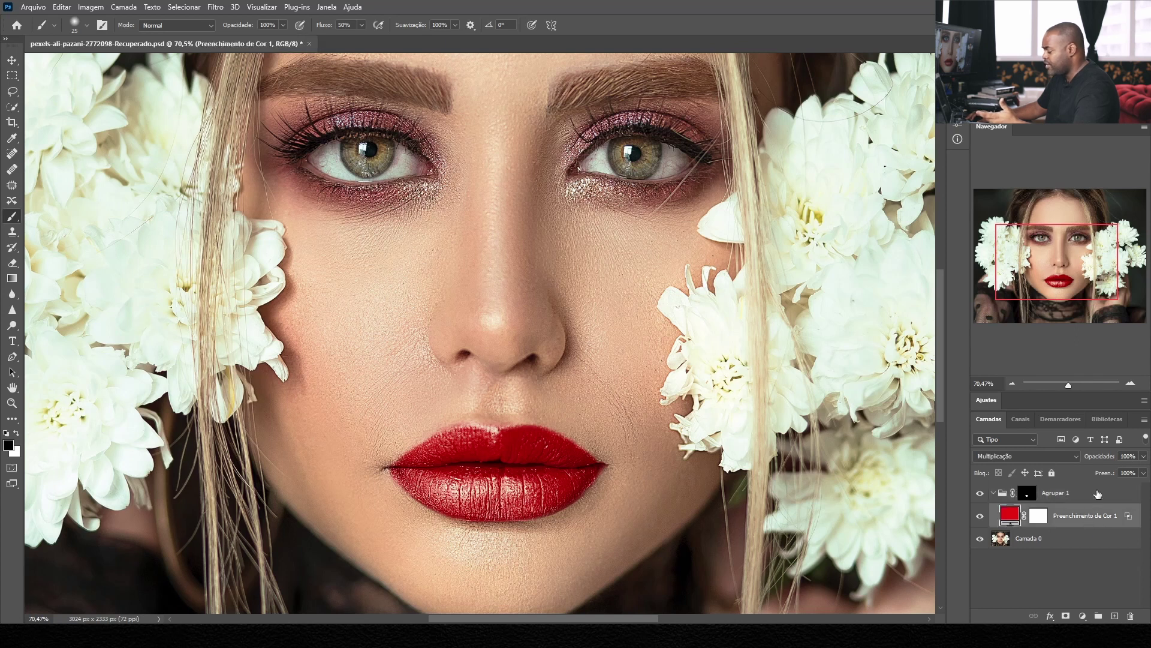
click(1098, 493)
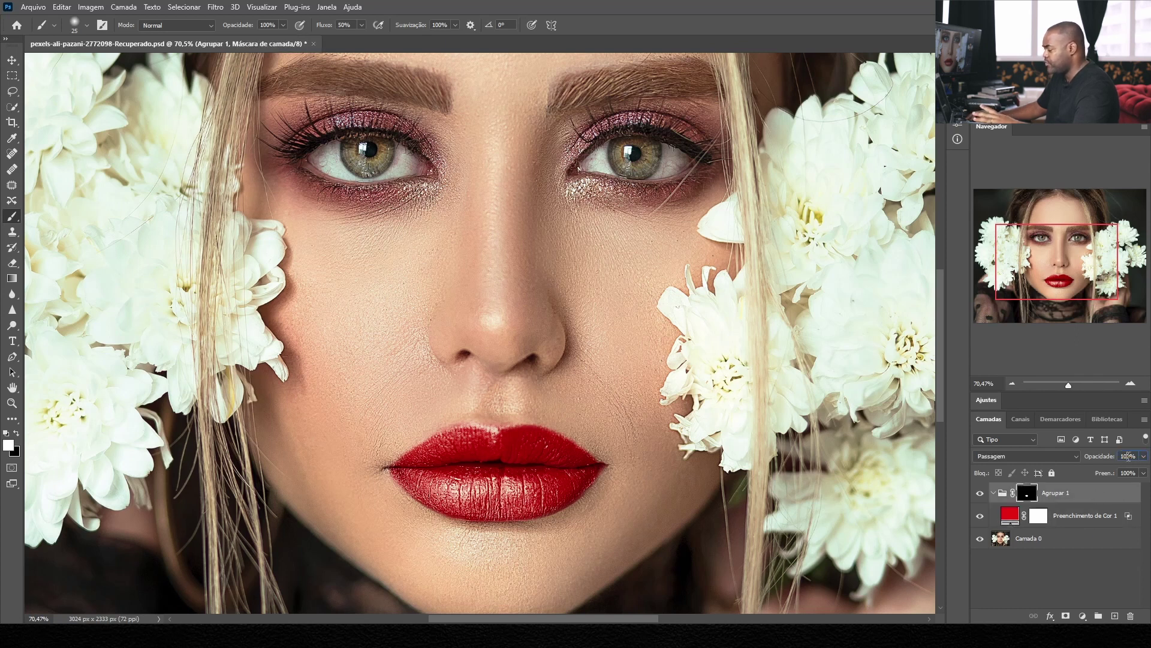
text(75)
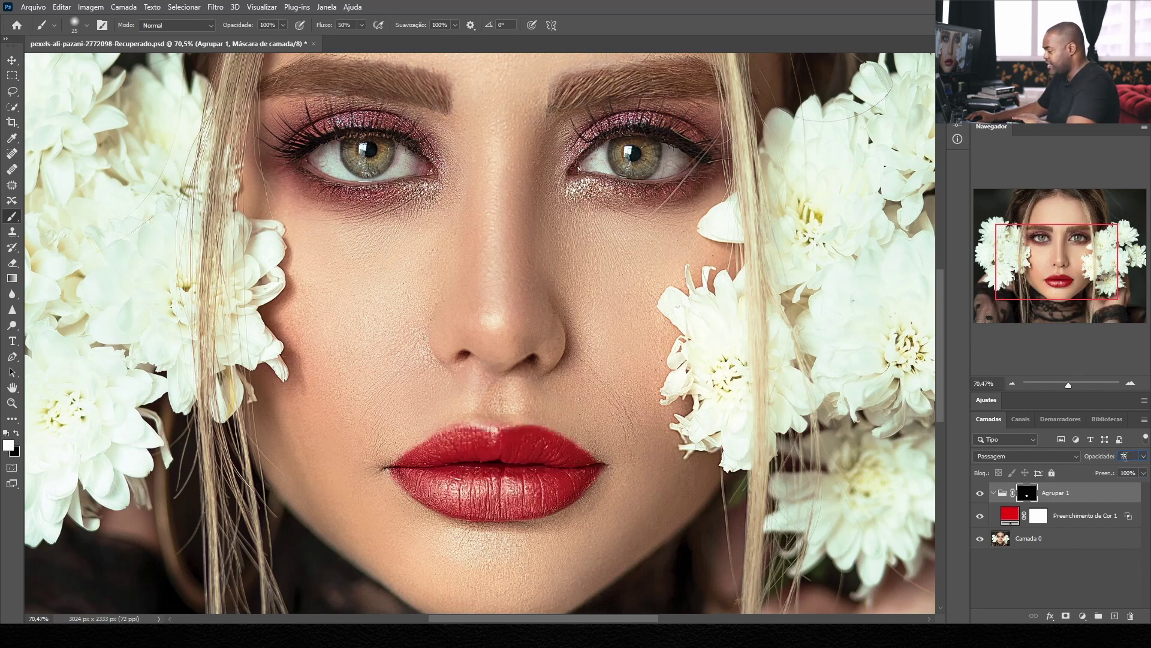
text(60)
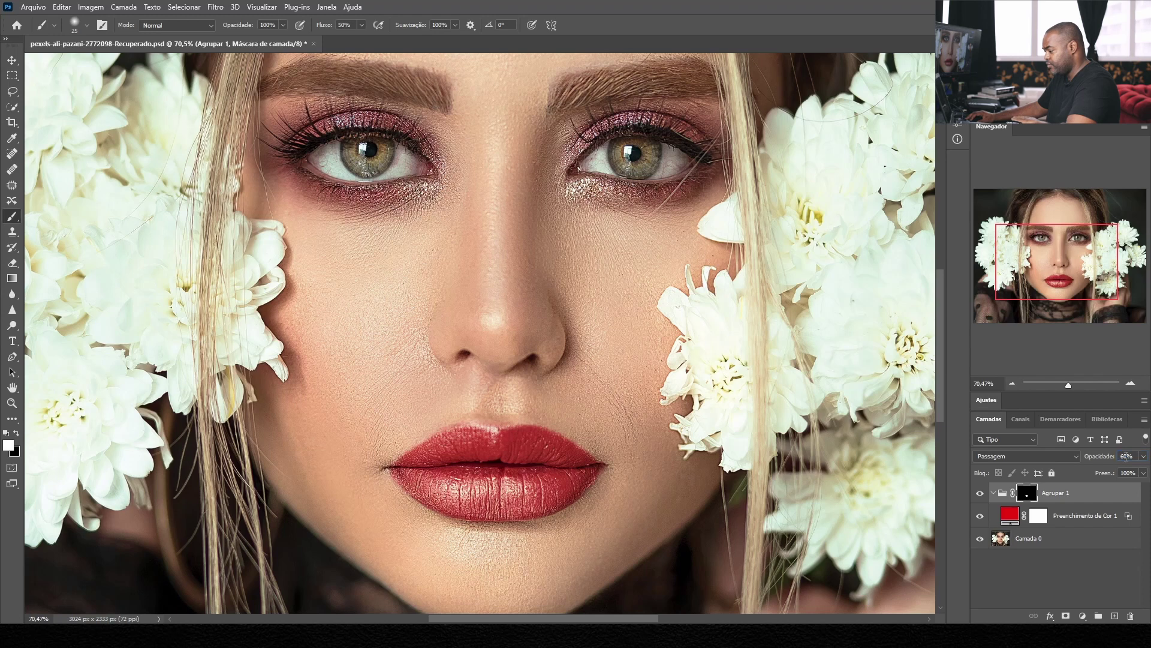
drag(1069, 384, 1074, 385)
drag(1061, 257, 1061, 261)
drag(1074, 386, 1068, 385)
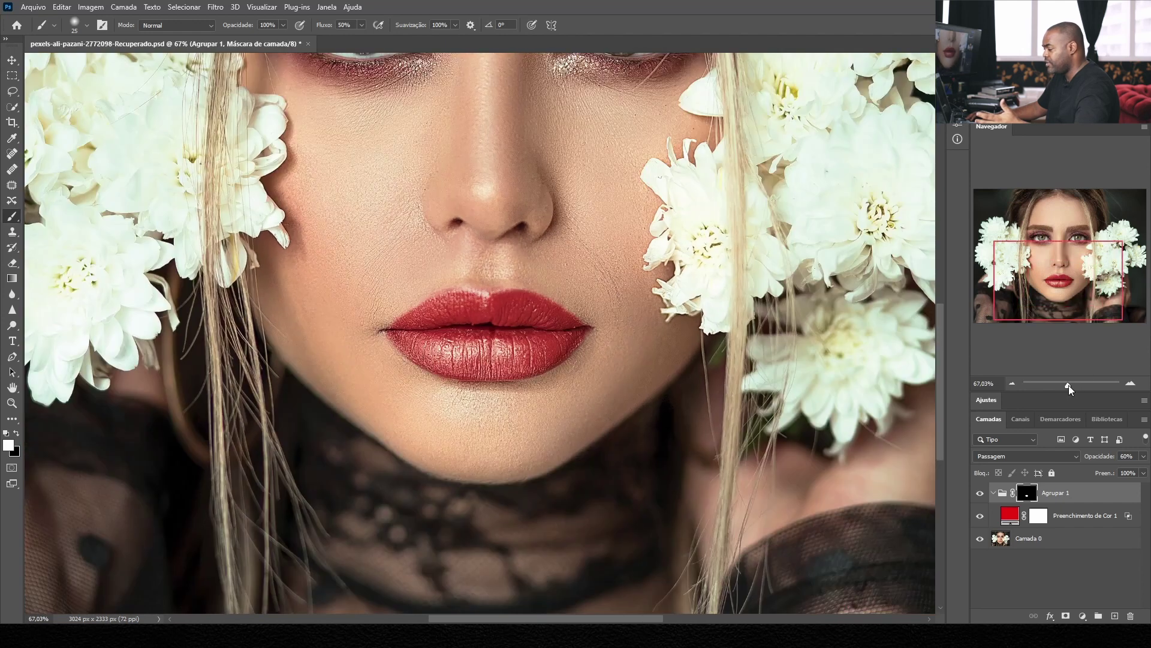
drag(1068, 282, 1066, 259)
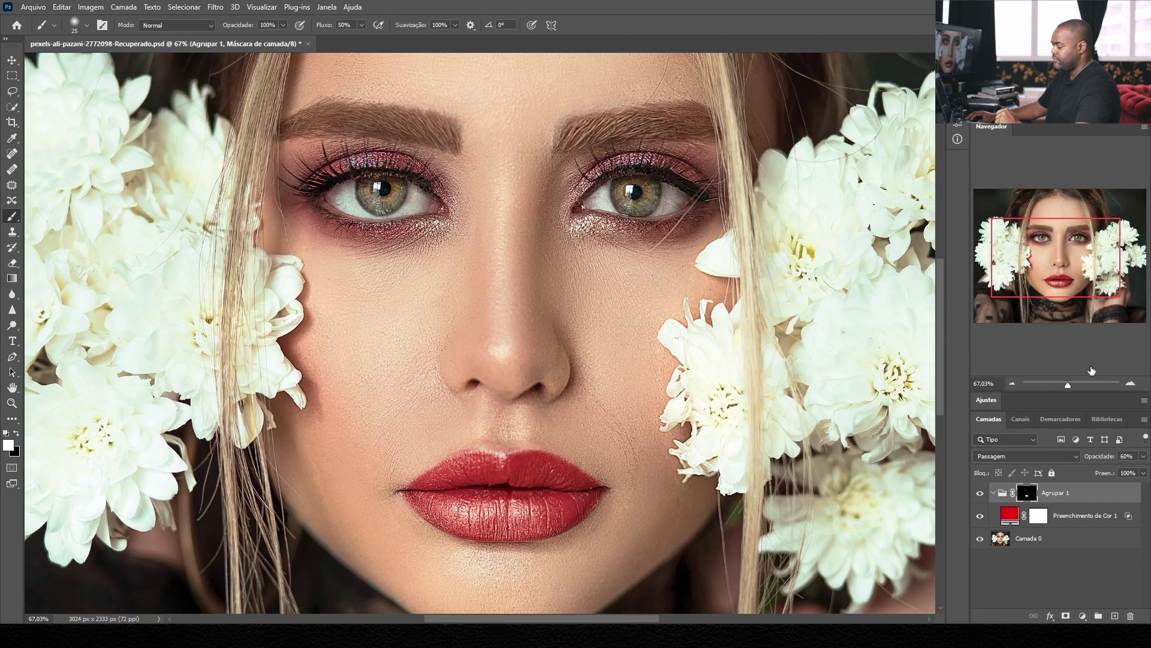
drag(1072, 386, 1067, 389)
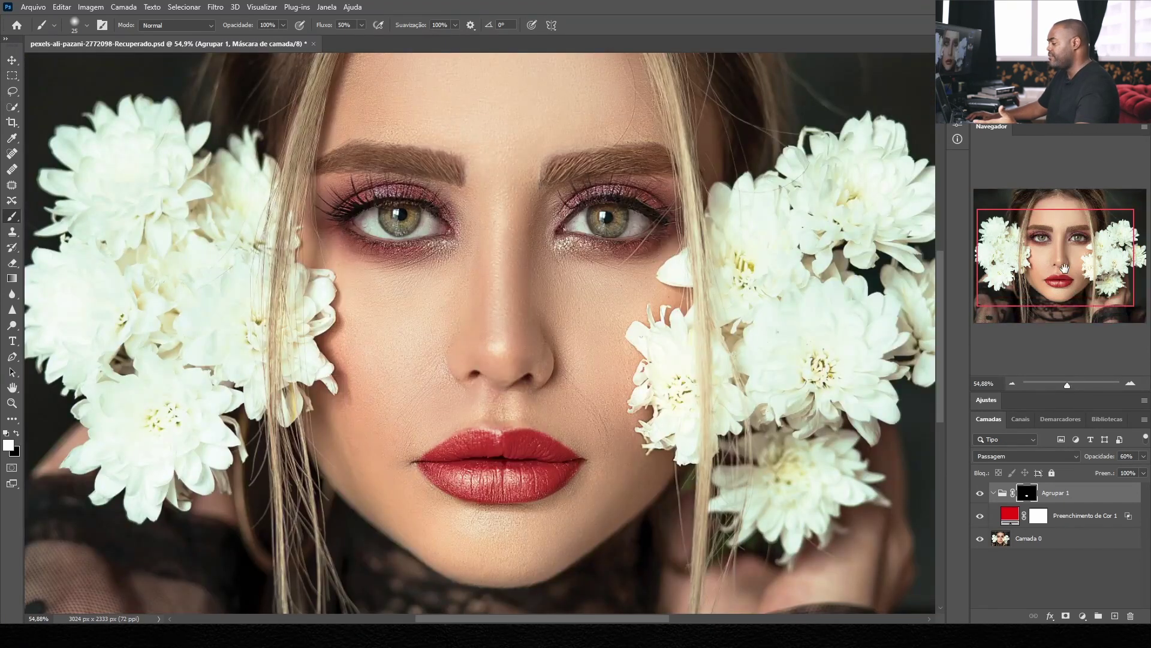
drag(1065, 269, 1066, 270)
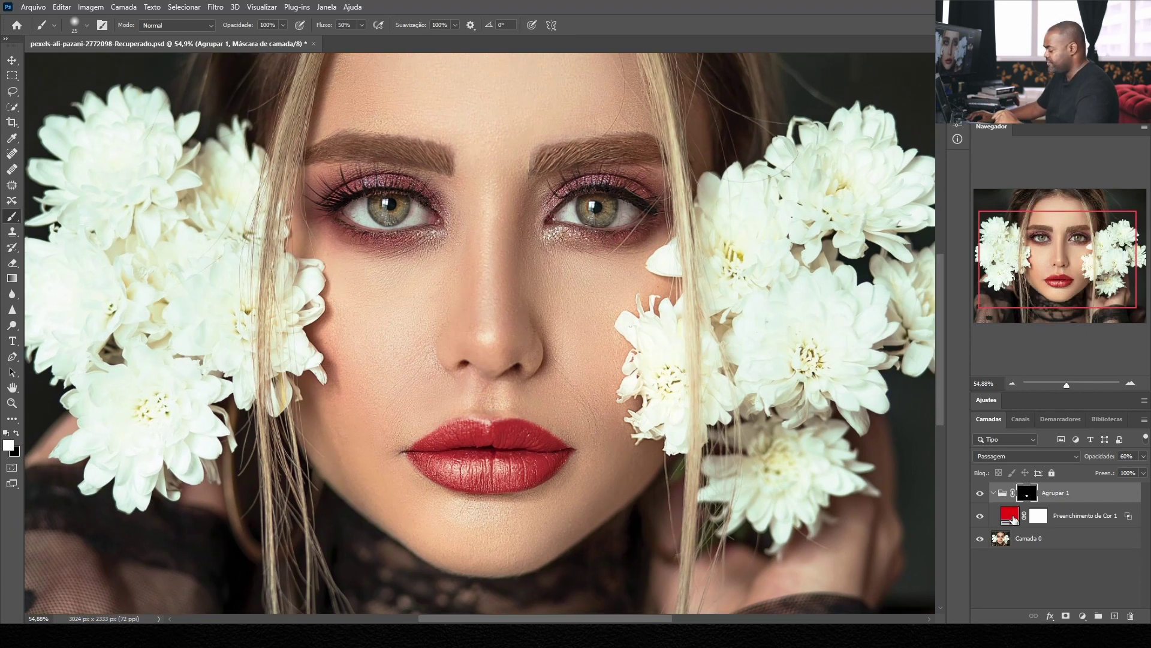
Try a bluer hue in the Color Fill's picker, then cancel to keep the red lips
click(1100, 519)
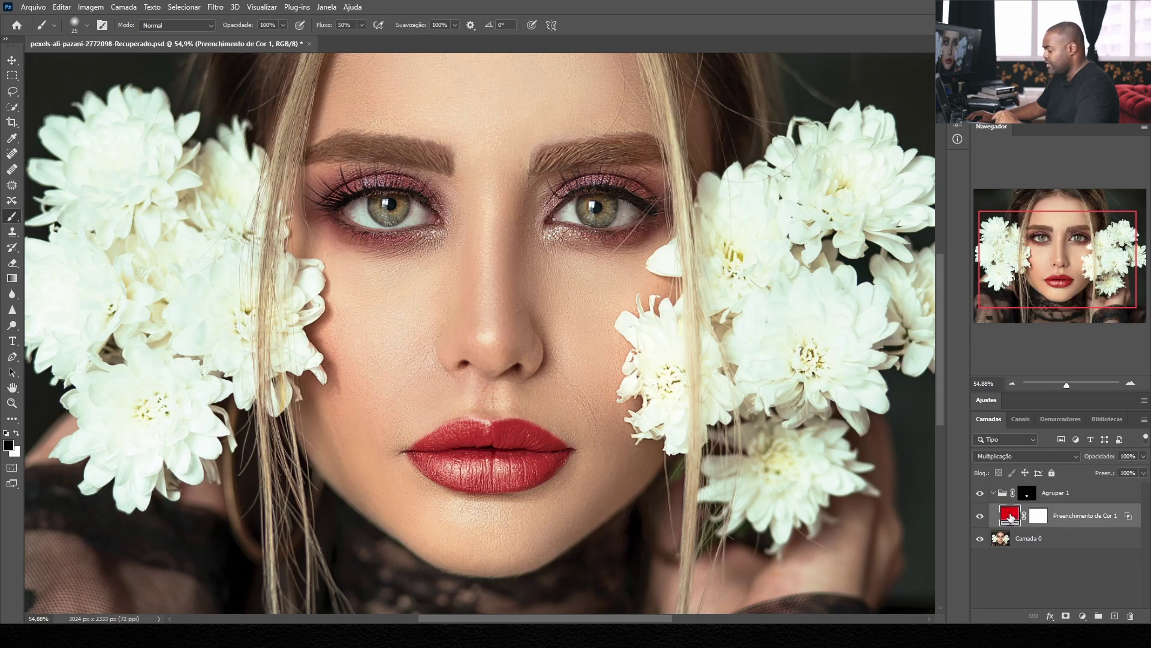
double_click(1011, 517)
mouse_move(743, 420)
mouse_down()
mouse_move(748, 442)
mouse_move(748, 403)
mouse_move(750, 450)
mouse_up()
drag(746, 360, 824, 350)
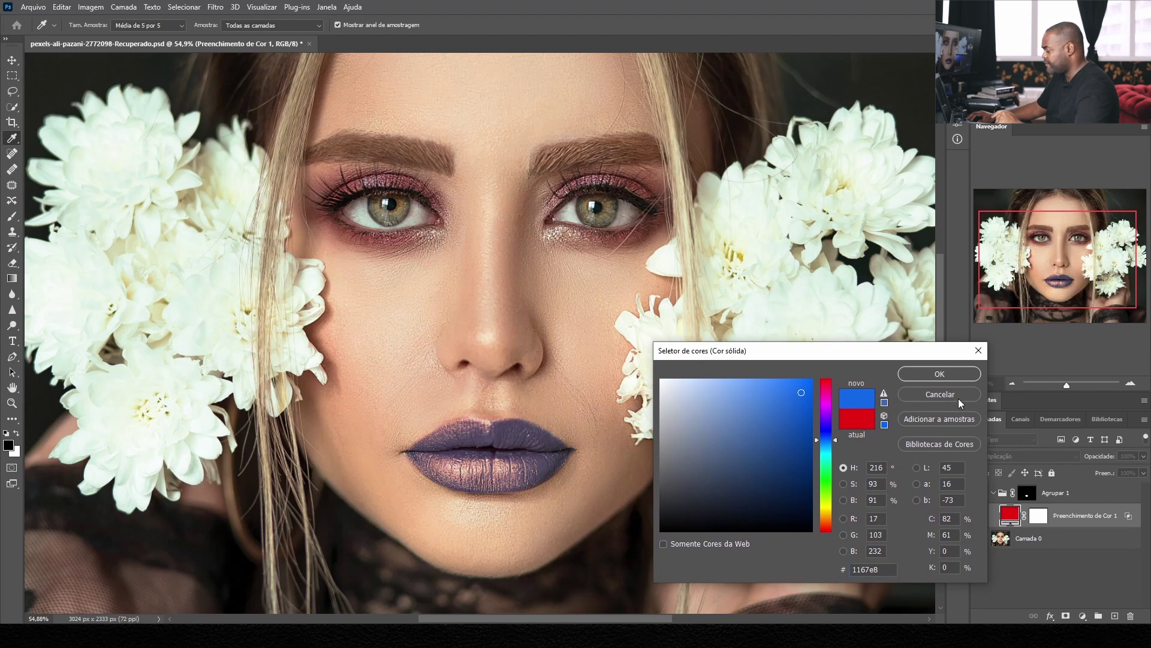
click(959, 396)
Zoom in on the lips and shift the Color Fill's hue to purple
drag(1081, 388, 1073, 382)
drag(1066, 292, 1057, 289)
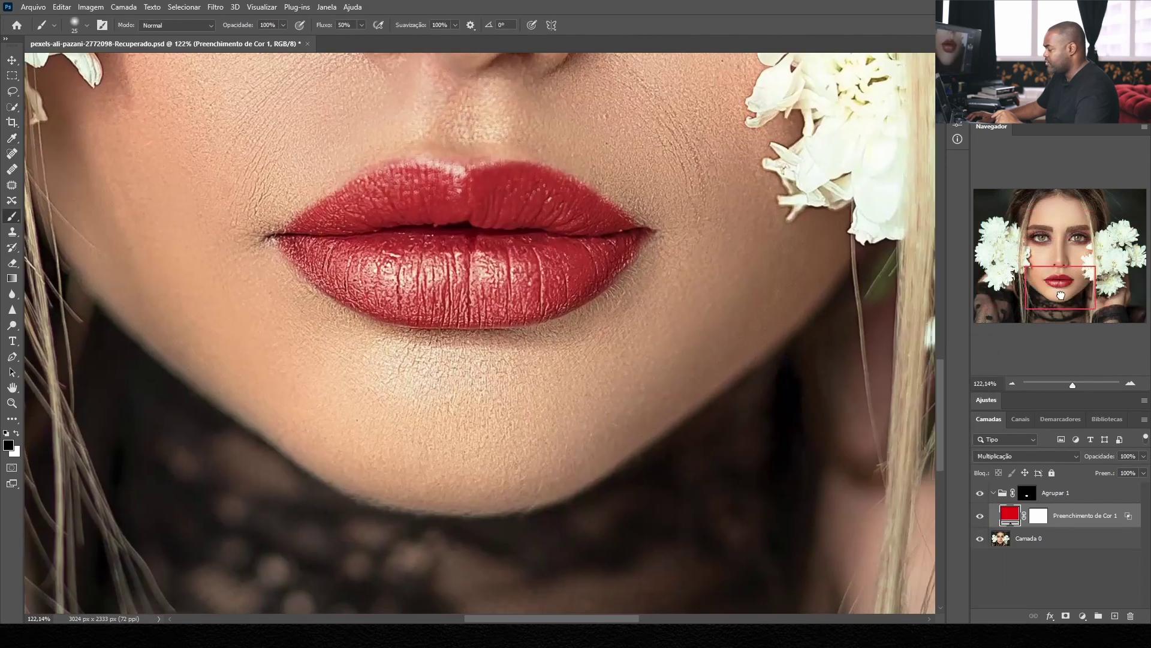
double_click(1013, 521)
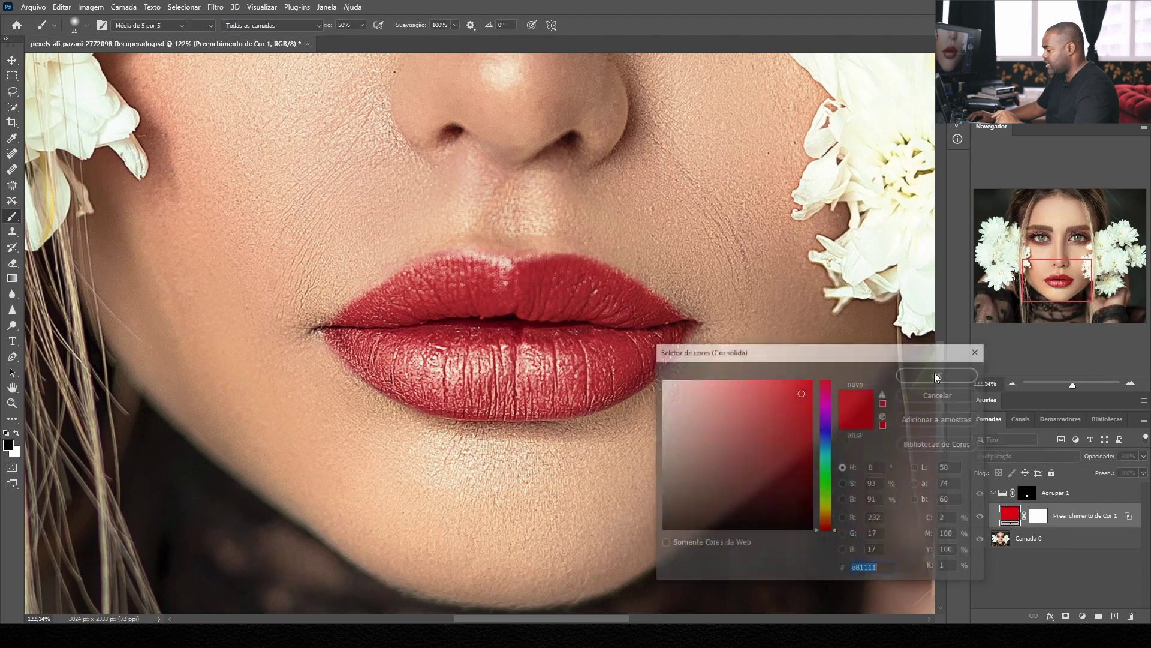
drag(827, 358, 898, 266)
mouse_move(900, 393)
mouse_down()
mouse_move(905, 319)
mouse_move(905, 417)
mouse_move(905, 297)
mouse_move(909, 328)
mouse_up()
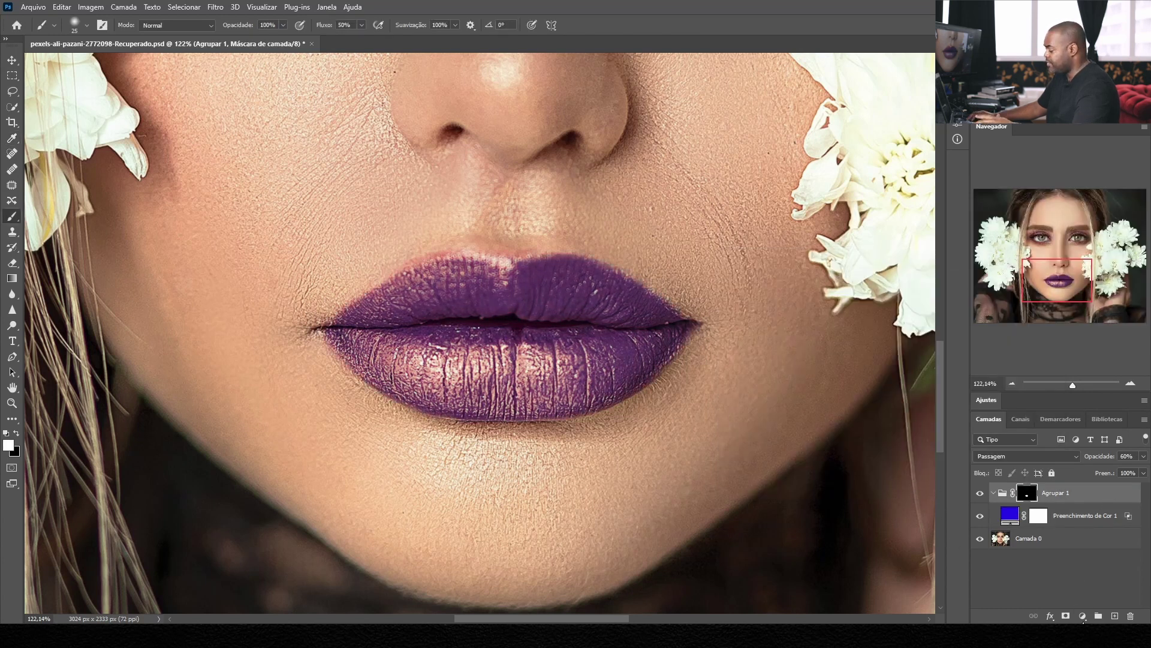
click(1083, 616)
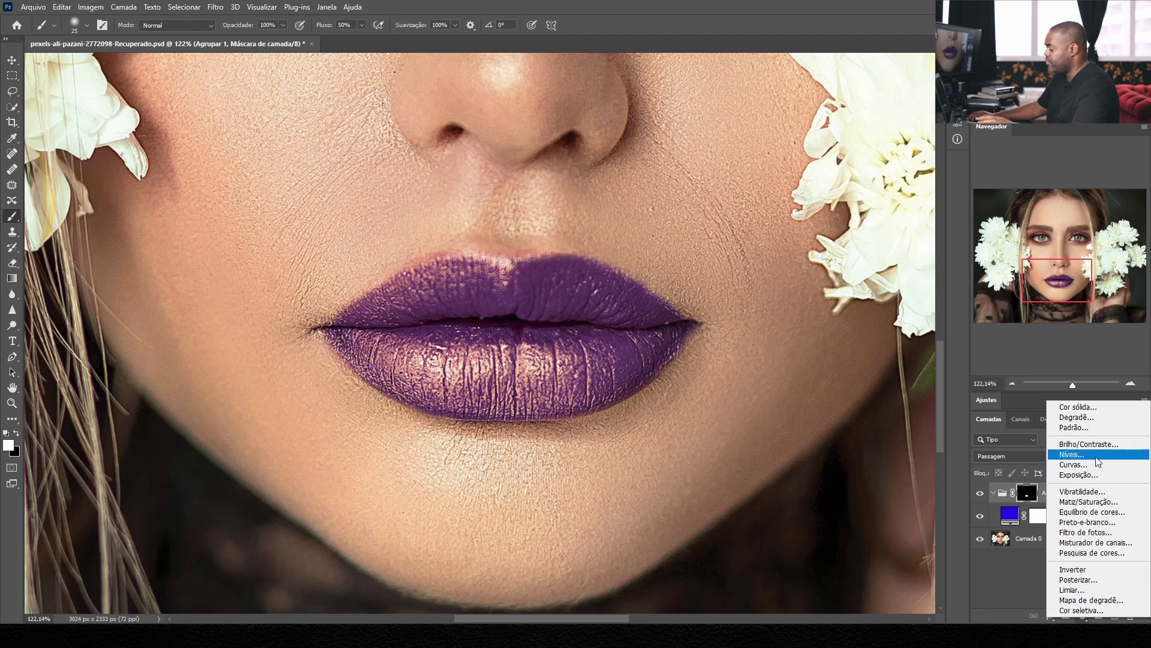
Add a Curves adjustment to the lip group with a contrast-boosting S-curve
click(1097, 465)
drag(823, 274, 842, 290)
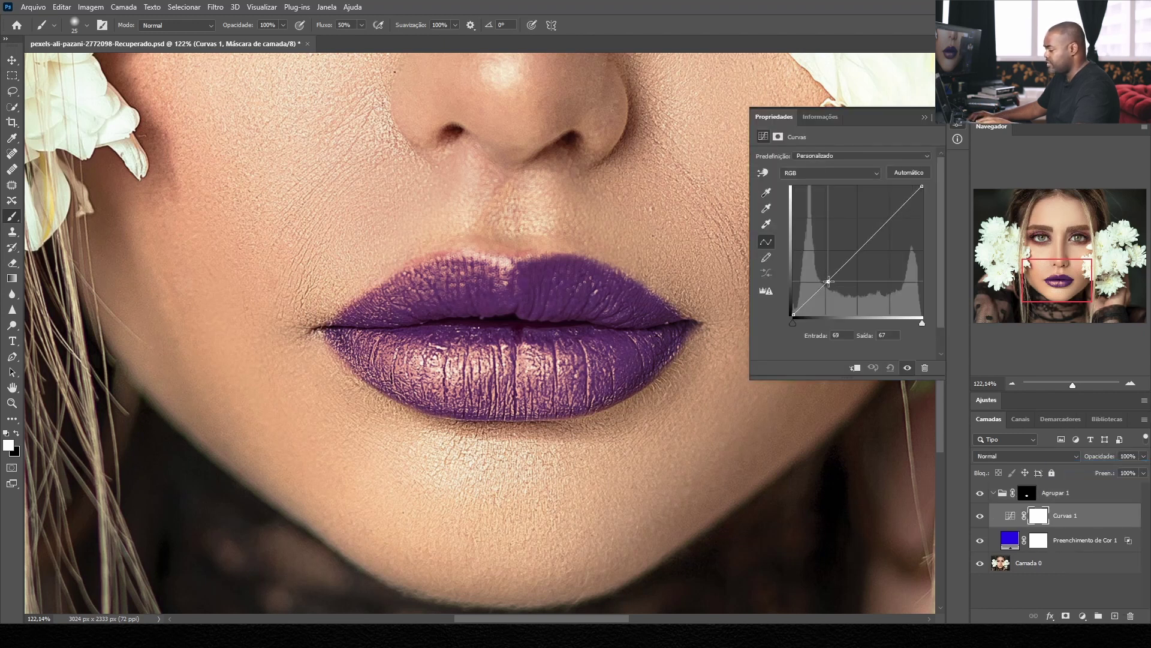
click(873, 234)
drag(873, 234, 871, 232)
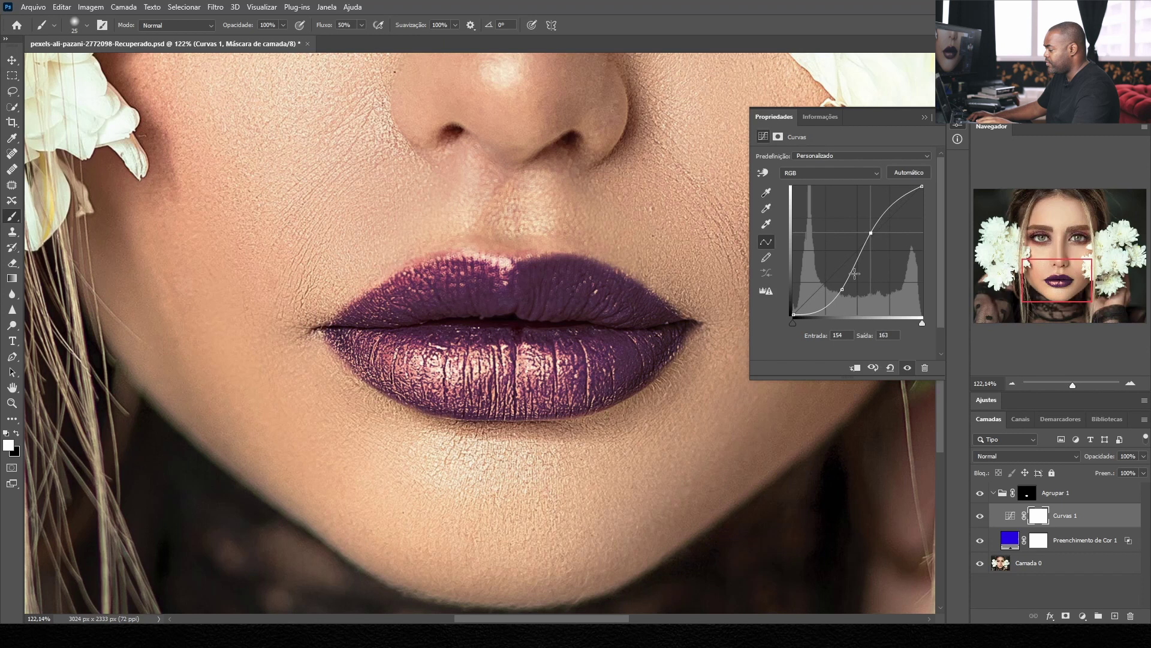
drag(842, 289, 835, 286)
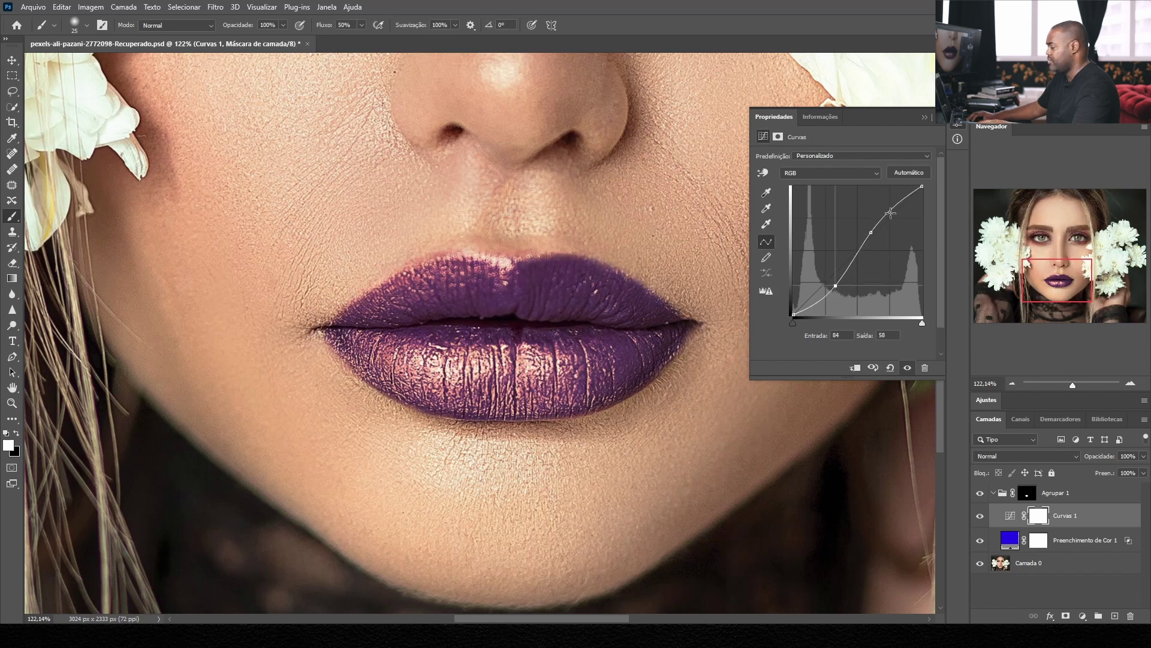
click(925, 118)
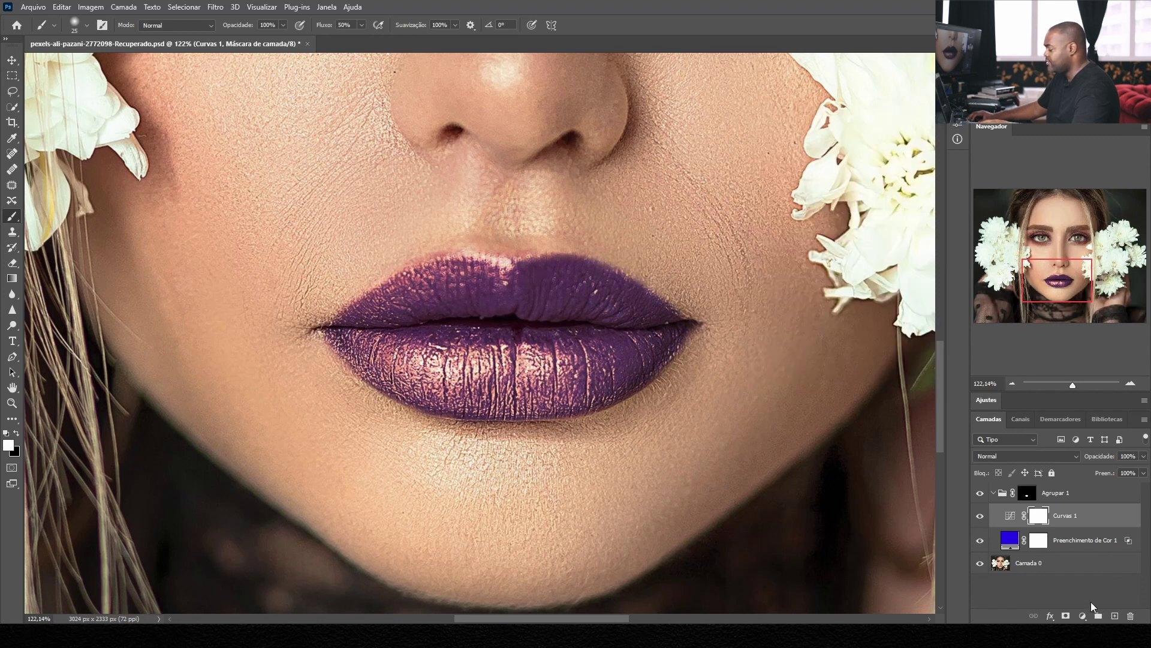
Add a Hue/Saturation adjustment to the lip group with lowered saturation to mute the purple
click(1083, 617)
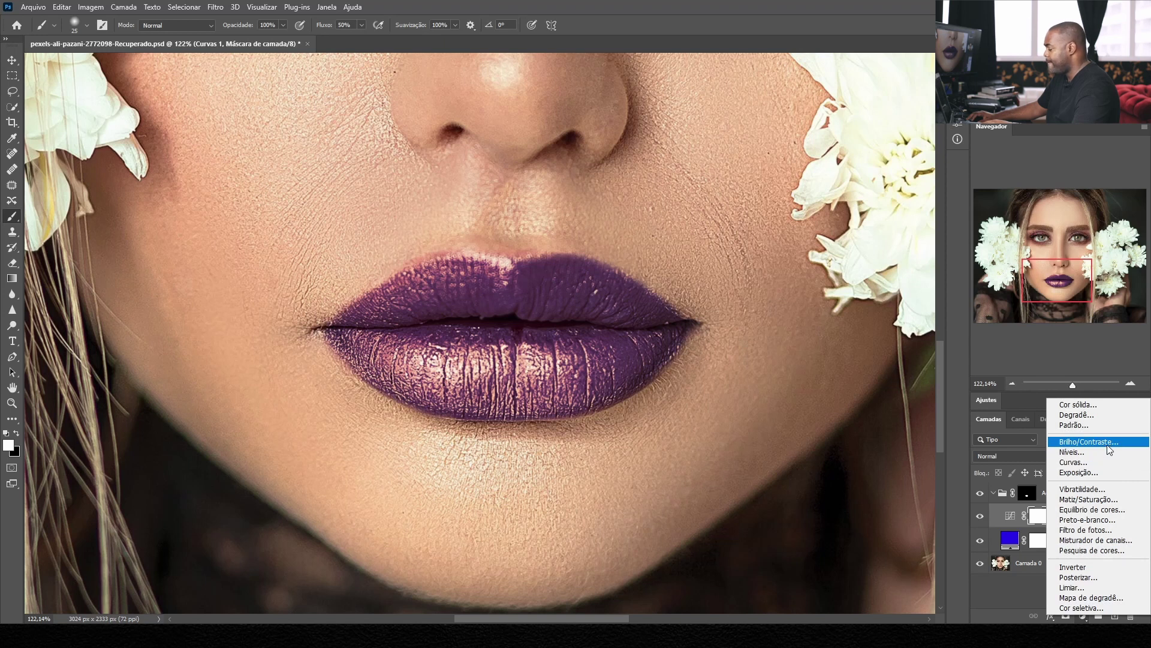
click(1091, 499)
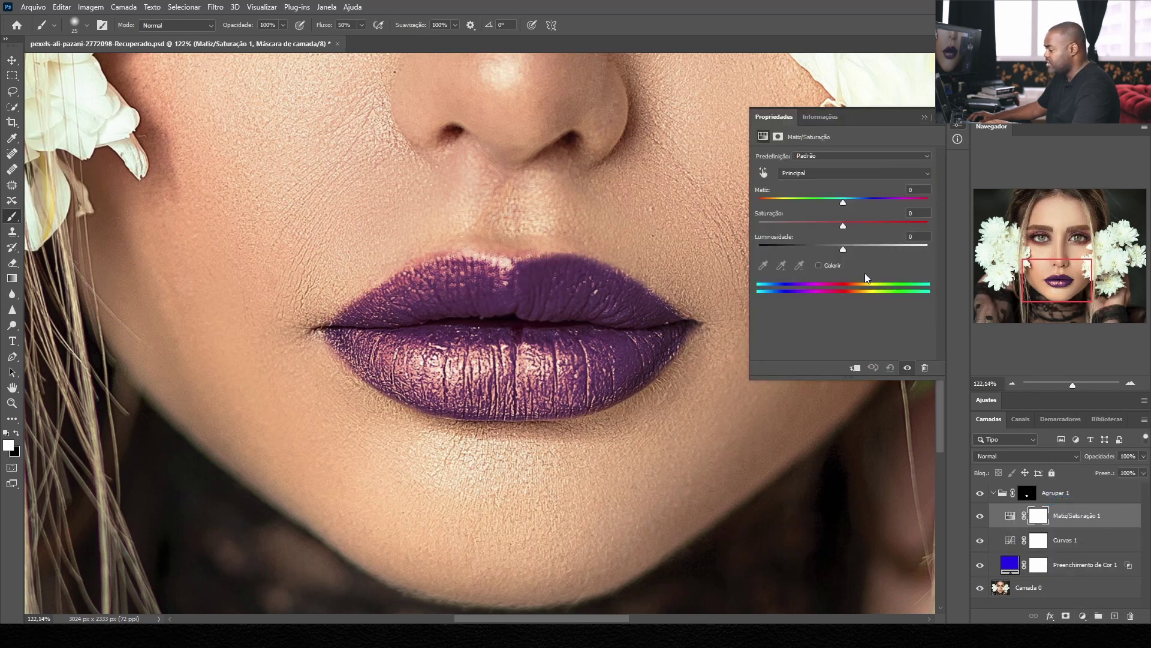
mouse_move(844, 250)
mouse_down()
mouse_move(862, 249)
mouse_move(814, 250)
mouse_move(841, 225)
mouse_move(781, 226)
mouse_move(892, 227)
mouse_move(805, 223)
mouse_up()
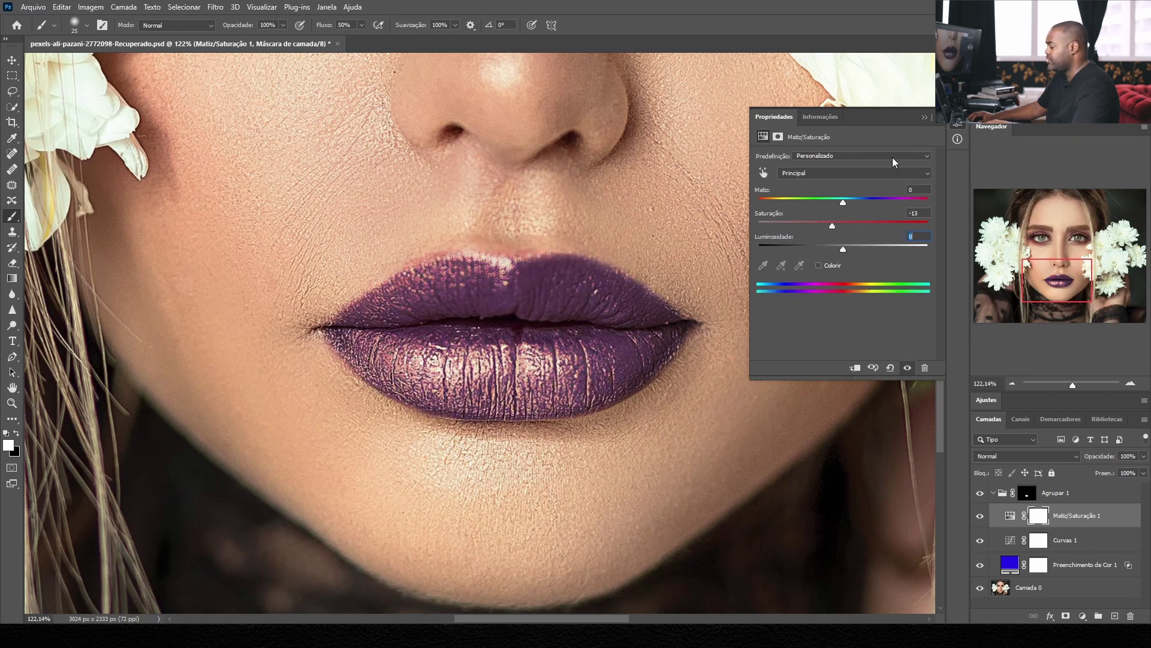
click(925, 119)
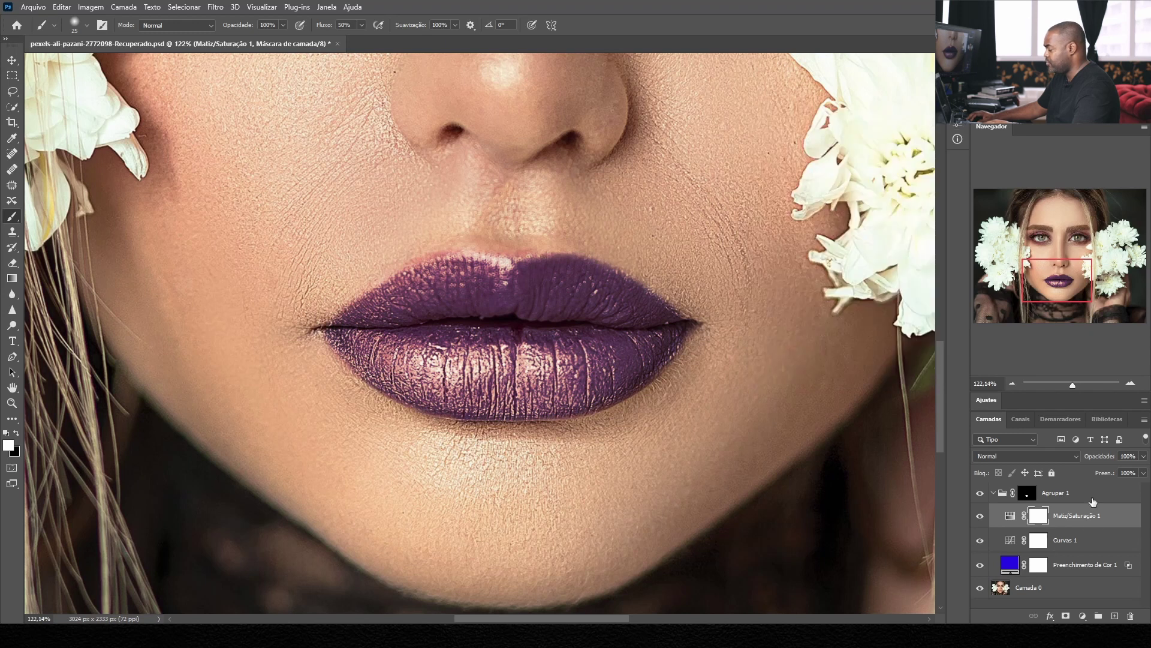
Compare the lip group on and off, then shift the Color Fill hue to pinkish red
click(993, 493)
click(980, 493)
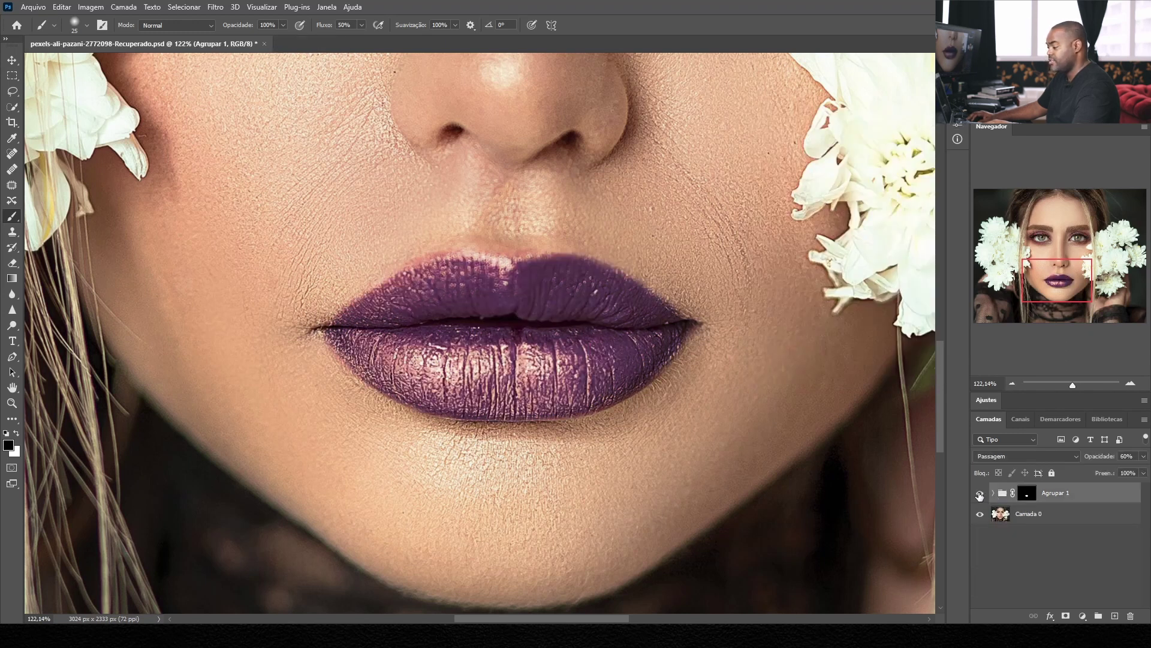
click(993, 493)
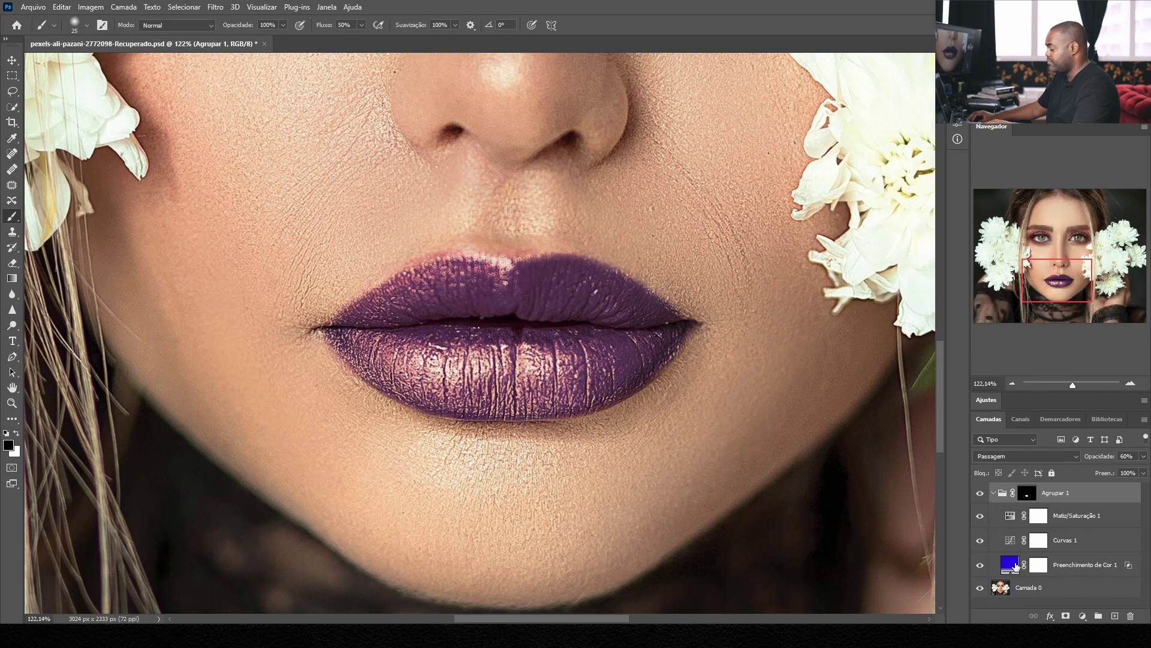
double_click(1016, 565)
drag(895, 306, 899, 294)
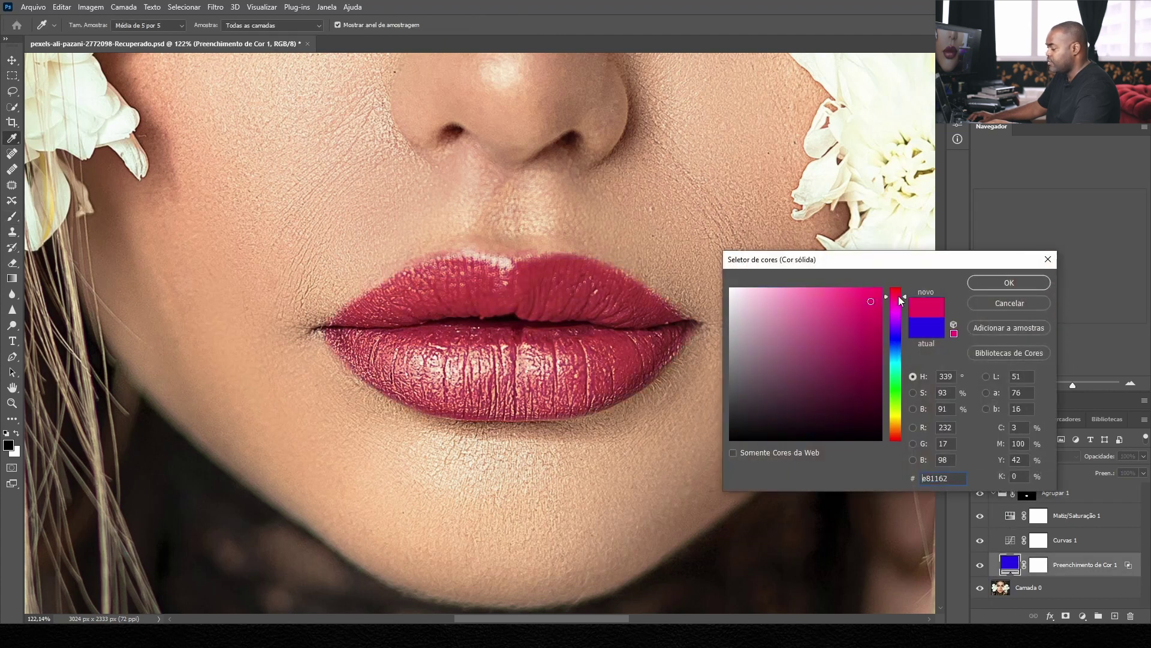
click(1013, 283)
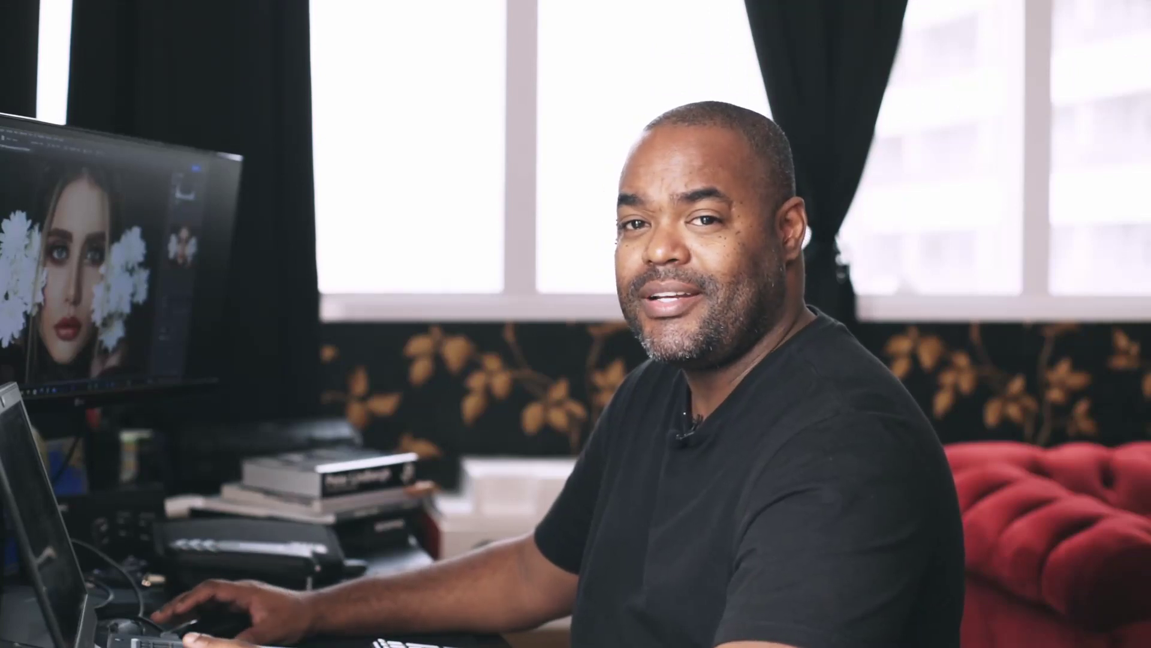